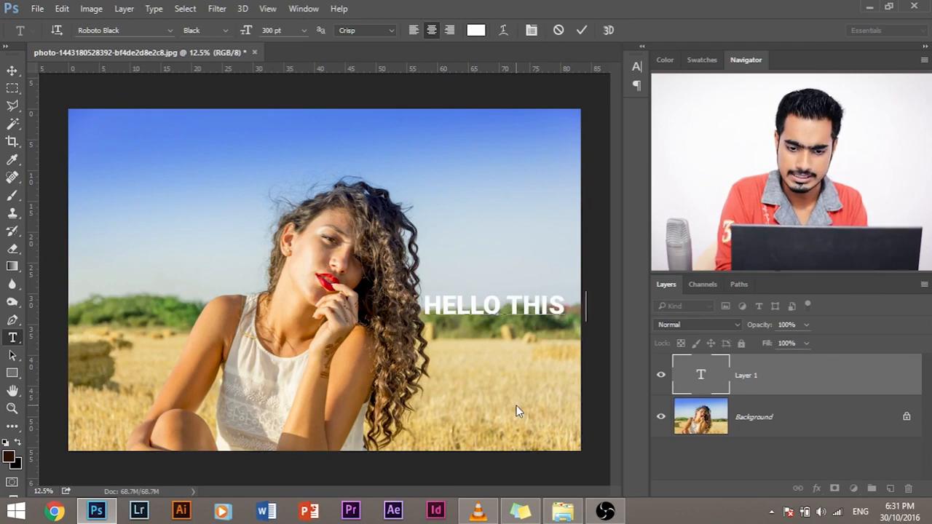
Step: Finish the caption as HELLO THIS IS NAME and scale it to about 199% beside the woman's head
{"action": "type", "text": "NAME"}
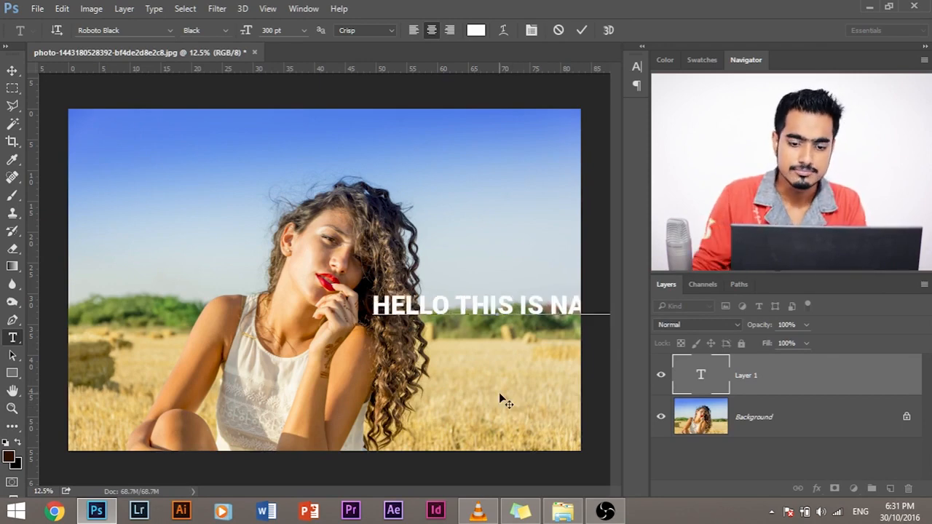
{"action": "left_click", "coordinate": [11, 71]}
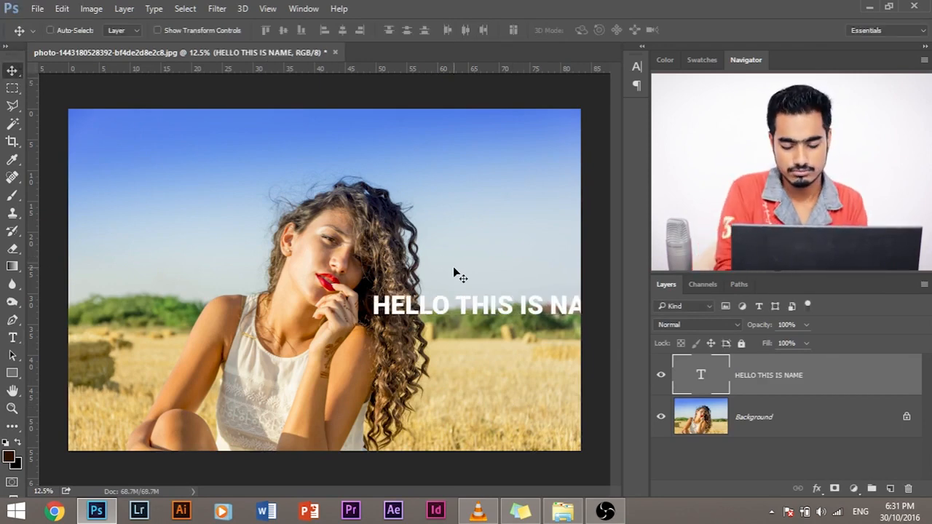
{"action": "key", "text": "ctrl+minus"}
{"action": "key", "text": "ctrl+minus"}
{"action": "key", "text": "ctrl+t"}
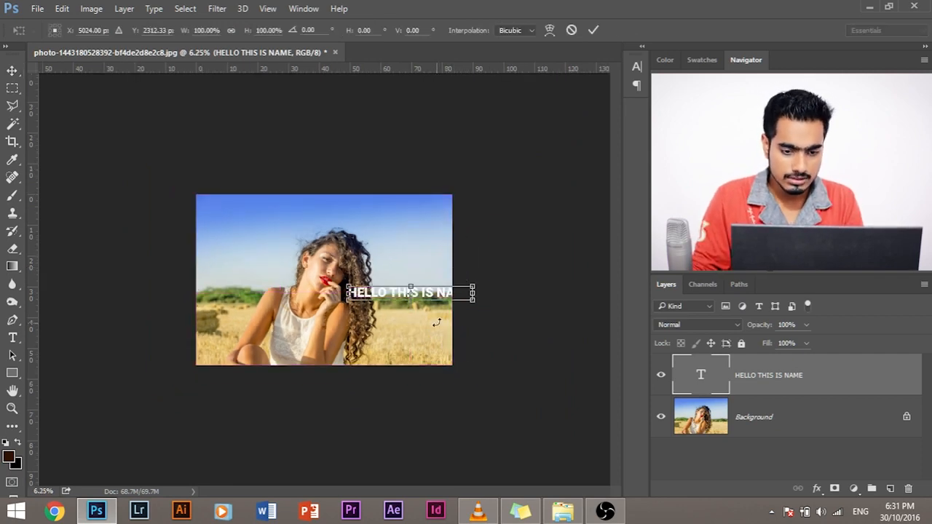
{"action": "left_click_drag", "start_coordinate": [477, 302], "coordinate": [591, 357]}
{"action": "left_click_drag", "start_coordinate": [444, 314], "coordinate": [477, 288]}
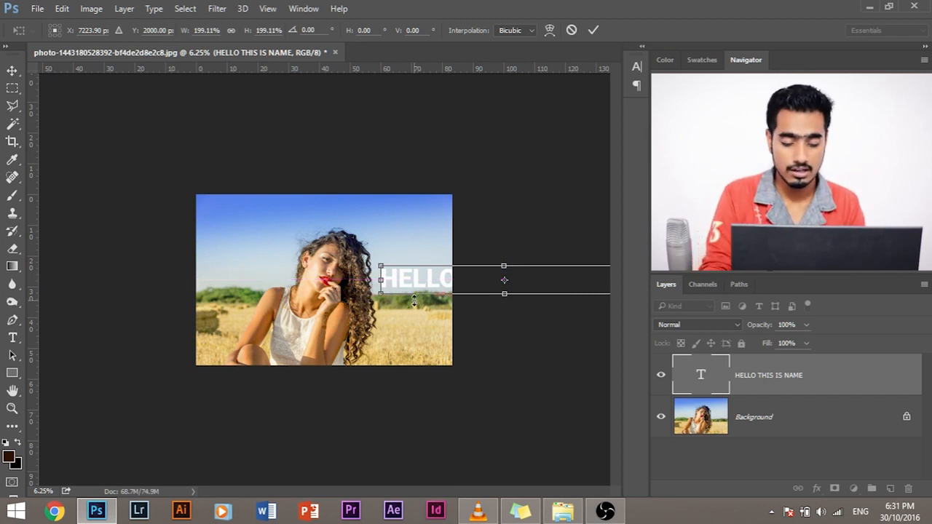
{"action": "key", "text": "Return"}
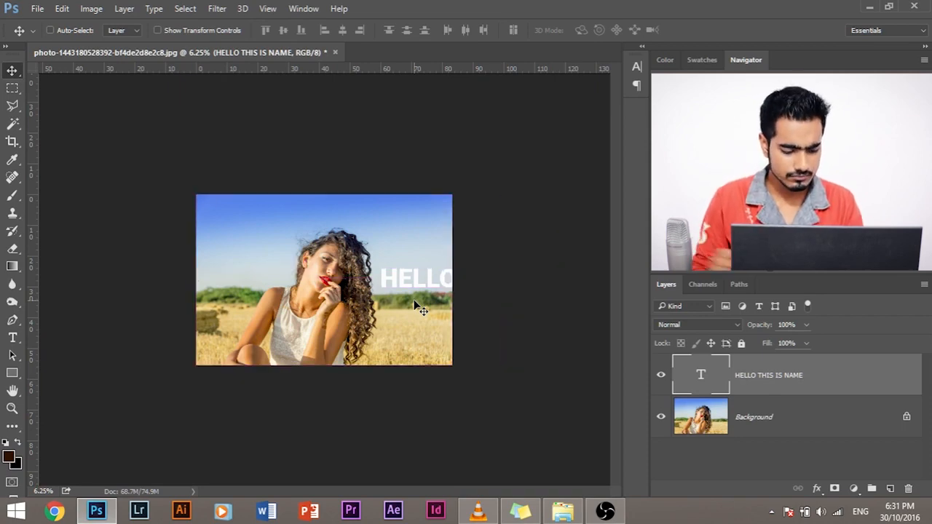
Step: Try to crop the photo inward from its bottom and top edges
{"action": "key", "text": "c"}
{"action": "left_click_drag", "start_coordinate": [319, 366], "coordinate": [335, 334]}
{"action": "left_click_drag", "start_coordinate": [326, 228], "coordinate": [343, 246]}
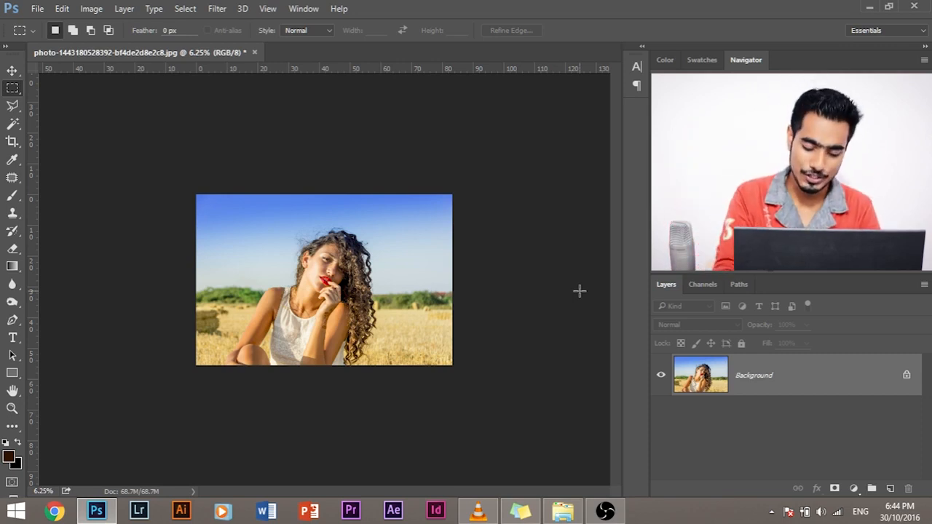
Step: Extend the canvas past the photo's right edge with the Crop tool, adding empty space about half the photo's width
{"action": "key", "text": "ctrl+plus"}
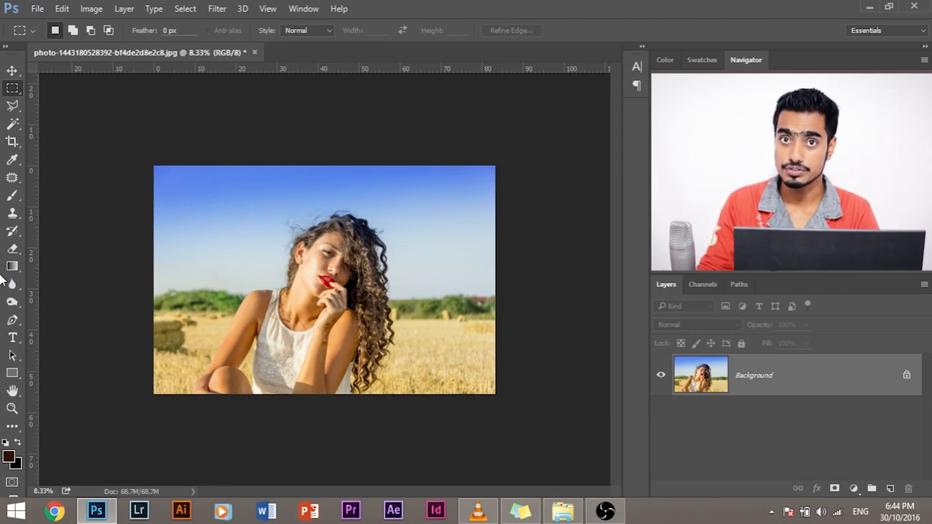
{"action": "key", "text": "c"}
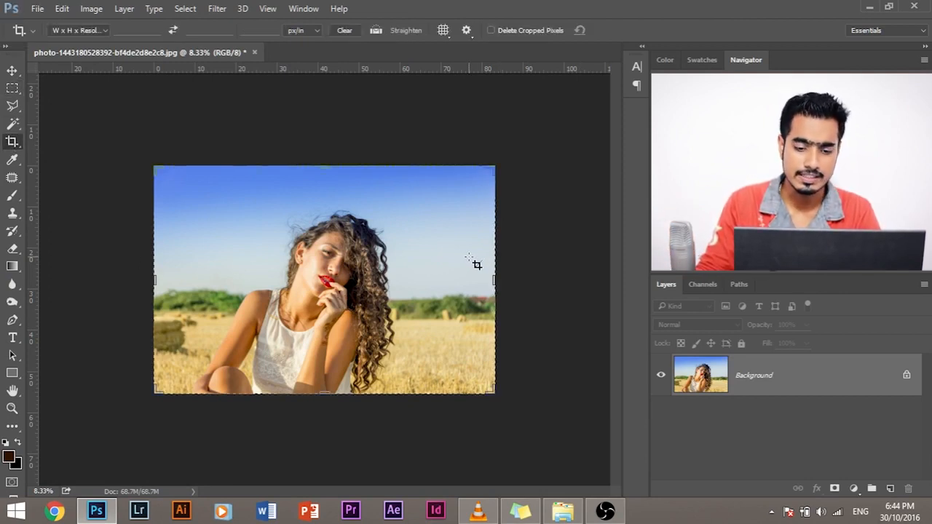
{"action": "key", "text": "ctrl+minus"}
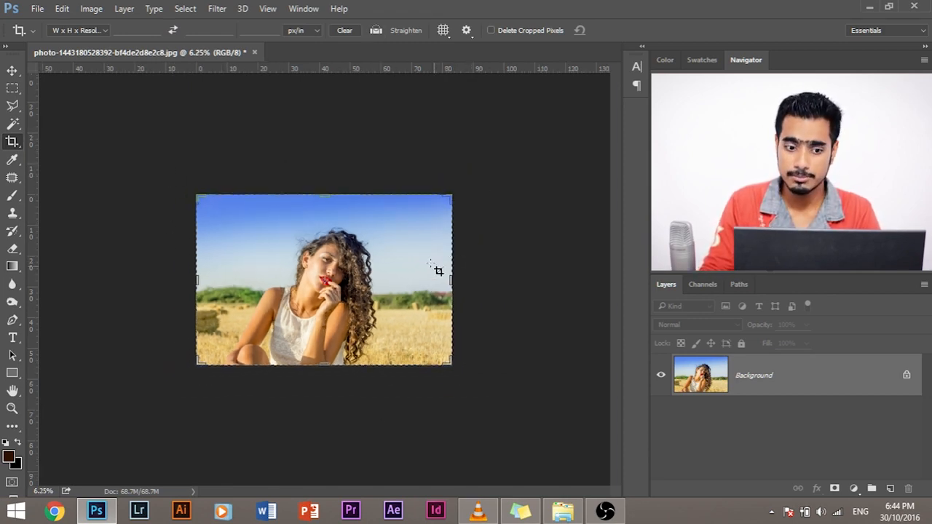
{"action": "left_click_drag", "start_coordinate": [451, 281], "coordinate": [520, 280]}
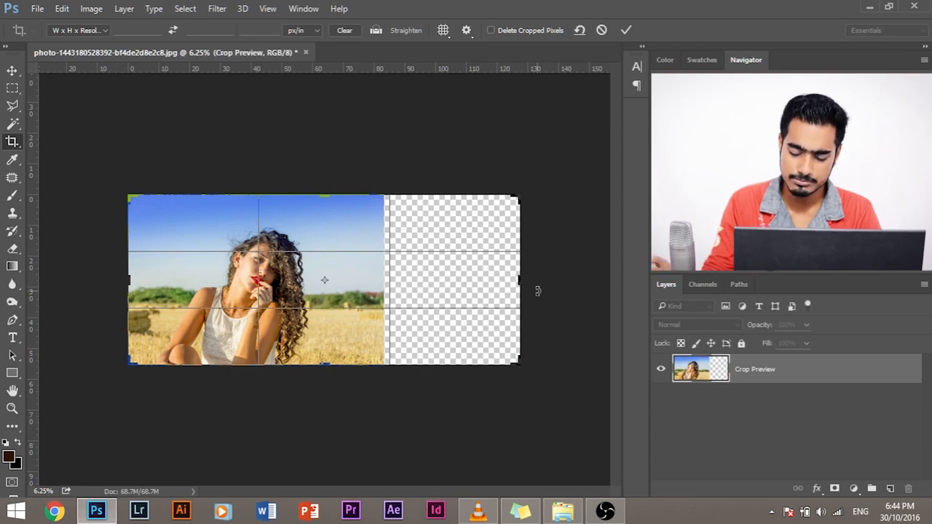
{"action": "key", "text": "Return"}
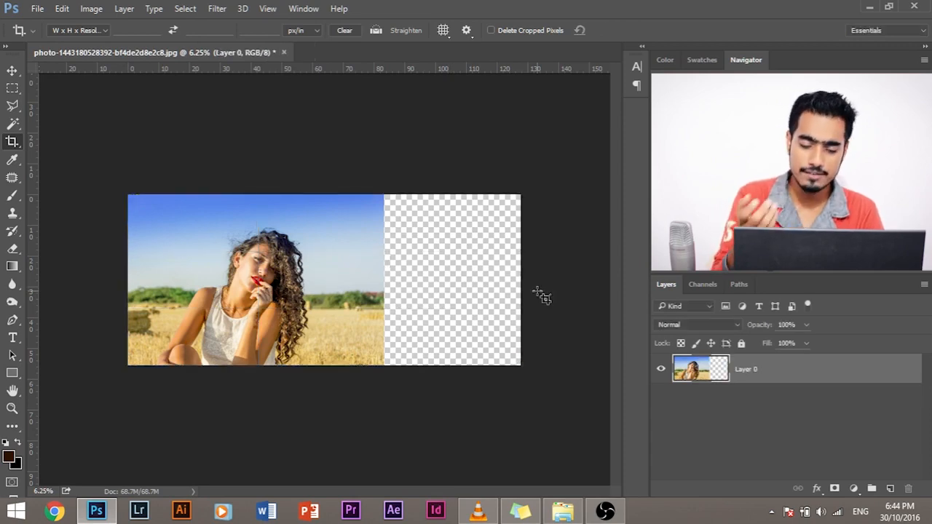
Step: Select a full-height strip about 19.6 in wide along the photo's right edge and copy it to a new layer
{"action": "key", "text": "ctrl+plus"}
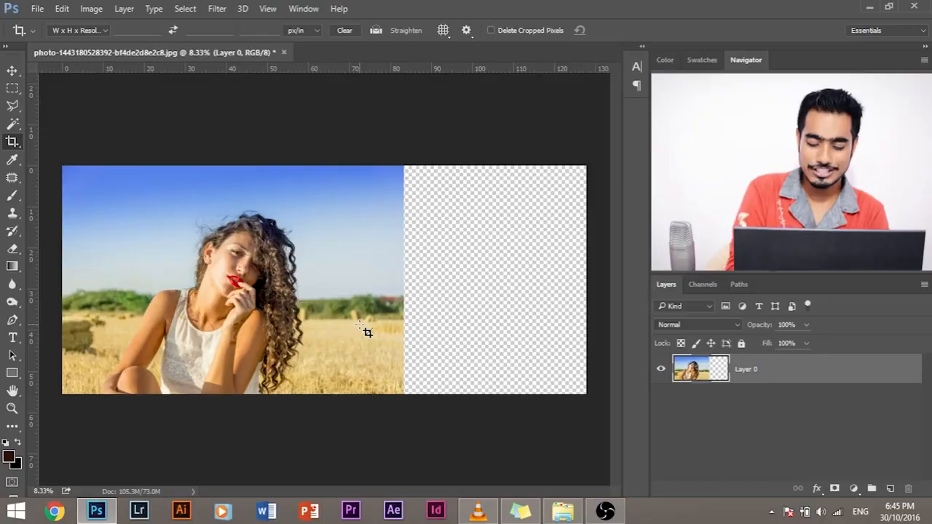
{"action": "scroll", "coordinate": [366, 331], "scroll_direction": "up", "scroll_amount": 2}
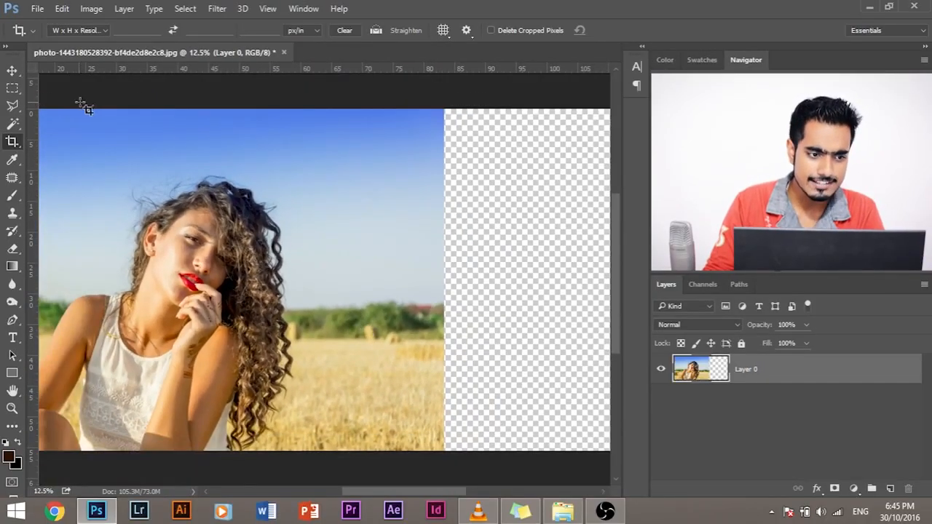
{"action": "left_click", "coordinate": [10, 89]}
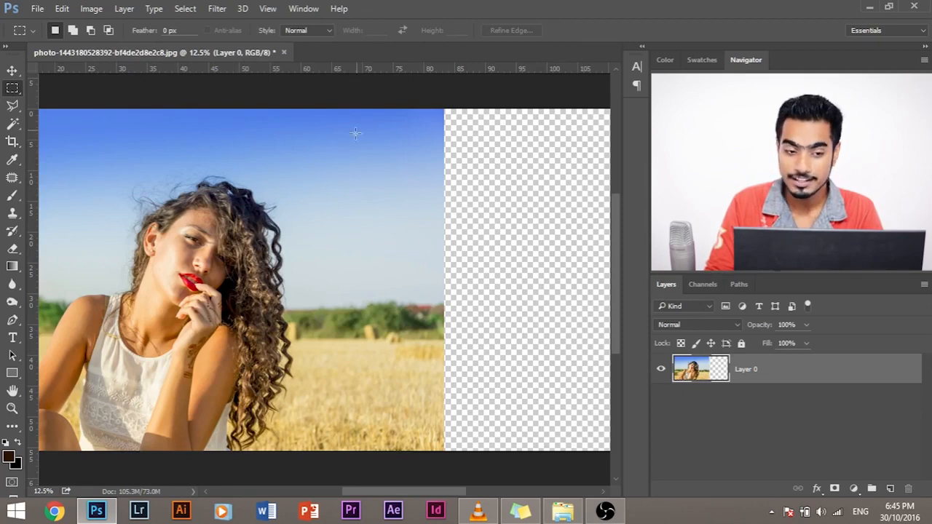
{"action": "left_click_drag", "start_coordinate": [324, 108], "coordinate": [447, 462]}
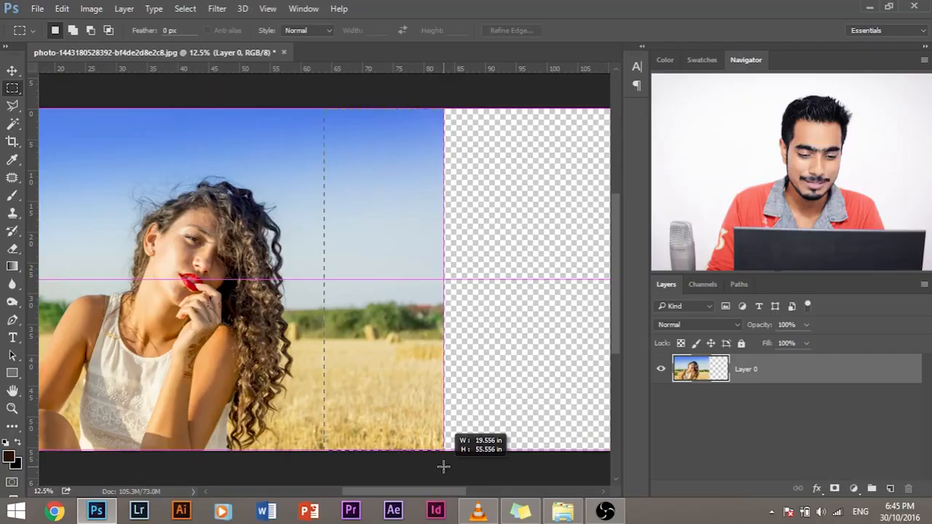
{"action": "left_click_drag", "start_coordinate": [444, 467], "coordinate": [441, 451]}
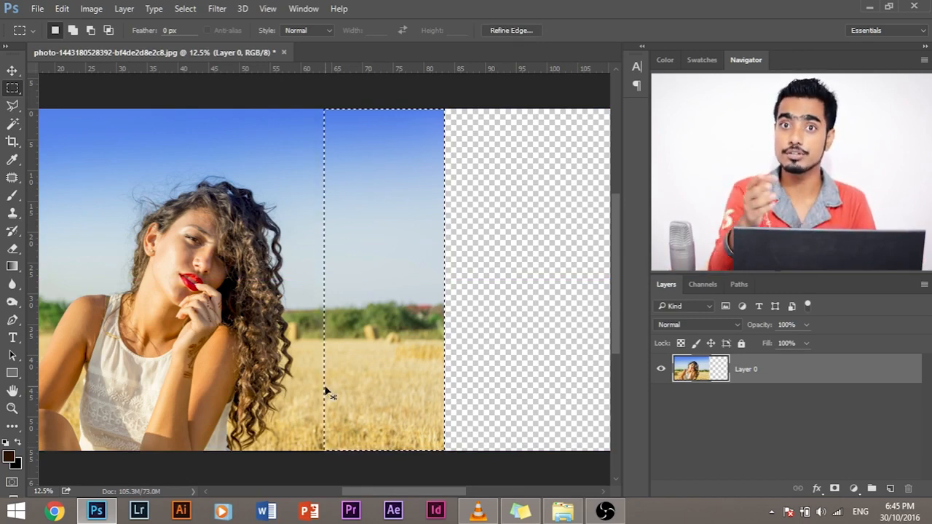
{"action": "key", "text": "ctrl+j"}
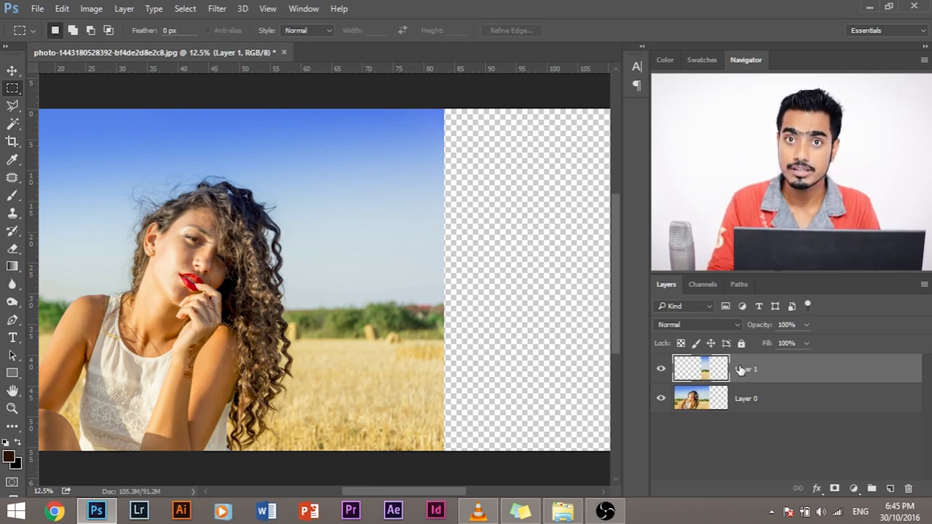
Step: Move the copied background strip into the empty area, flush against the photo's right edge, and inspect the seam
{"action": "left_click", "coordinate": [13, 71]}
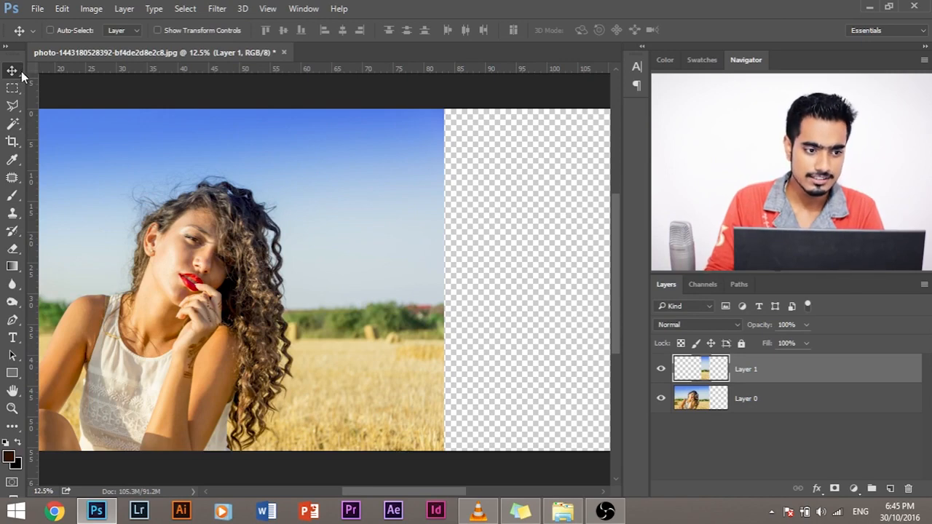
{"action": "left_click", "coordinate": [21, 67]}
{"action": "left_click_drag", "start_coordinate": [377, 245], "coordinate": [498, 253]}
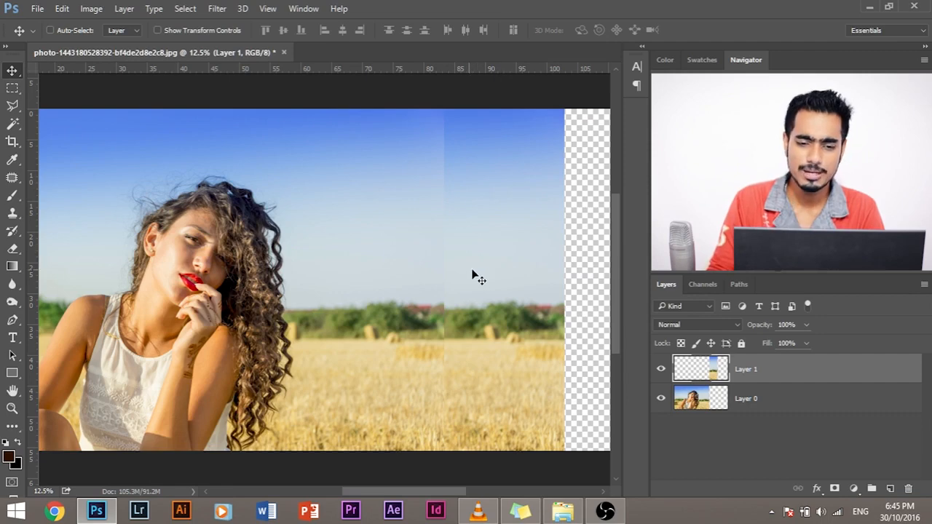
{"action": "key", "text": "ctrl+plus"}
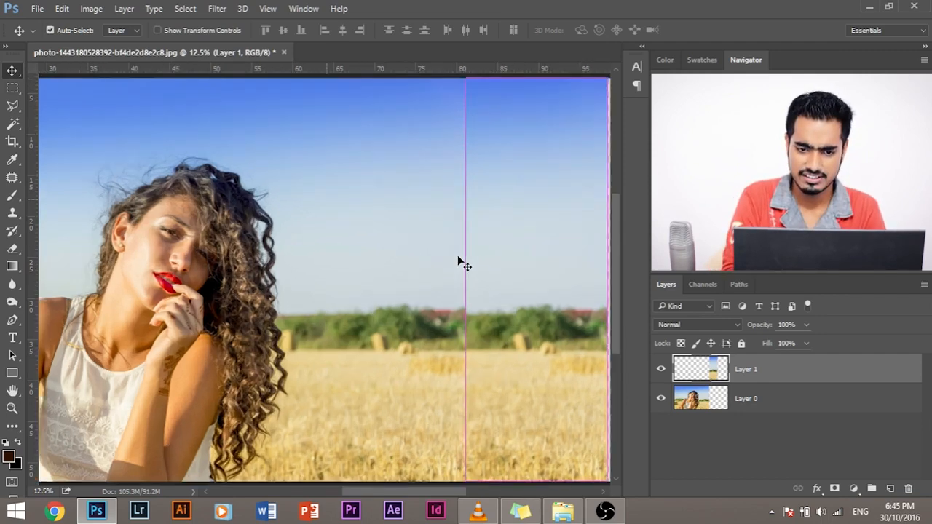
{"action": "left_click_drag", "start_coordinate": [294, 315], "coordinate": [275, 370]}
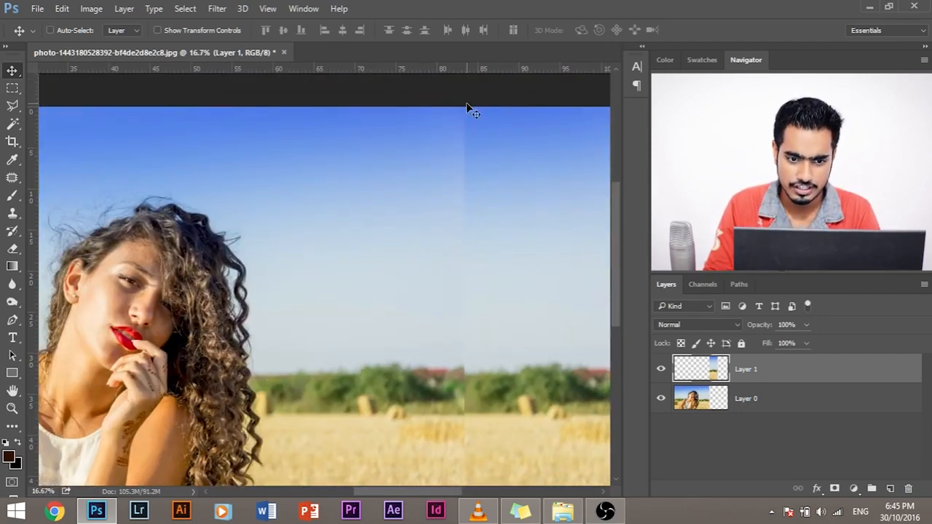
{"action": "left_click_drag", "start_coordinate": [472, 229], "coordinate": [391, 149]}
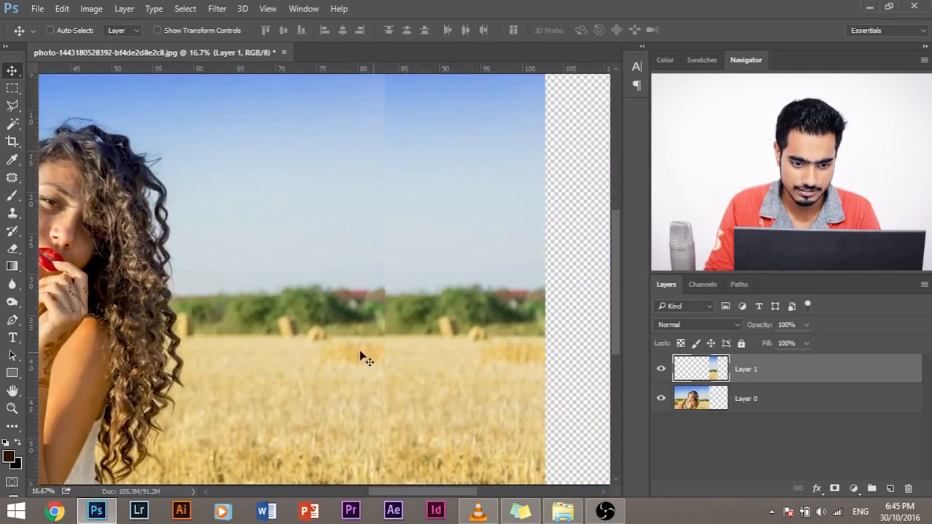
{"action": "key", "text": "ctrl+minus"}
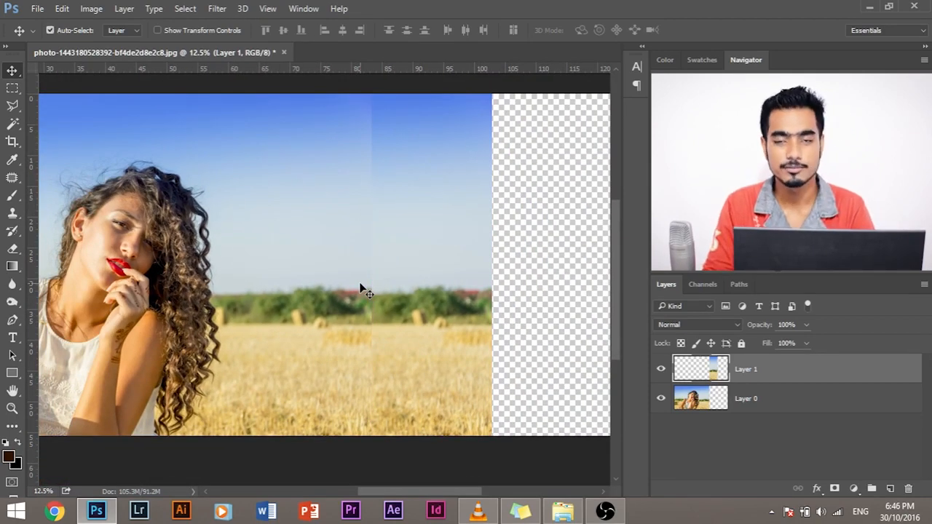
Step: Flip the copied strip horizontally so its edge mirrors the adjoining background
{"action": "key", "text": "ctrl+t"}
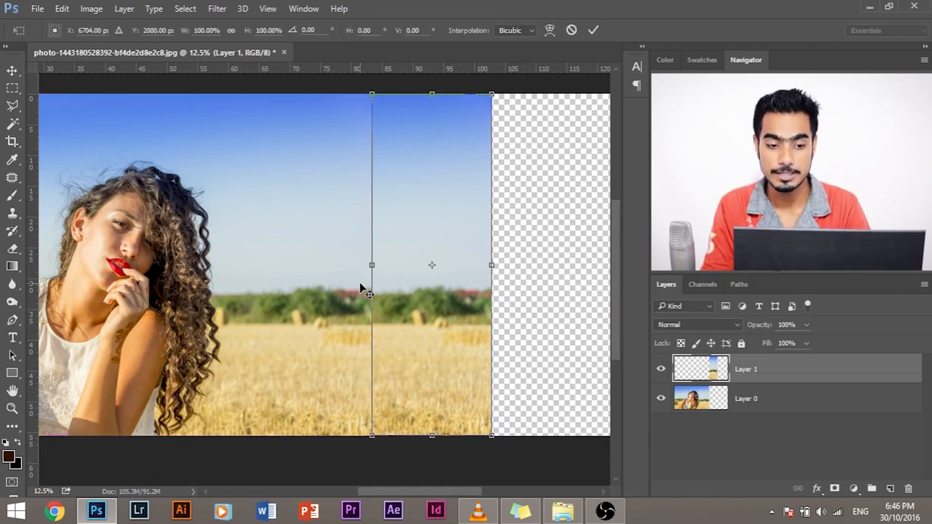
{"action": "right_click", "coordinate": [432, 184]}
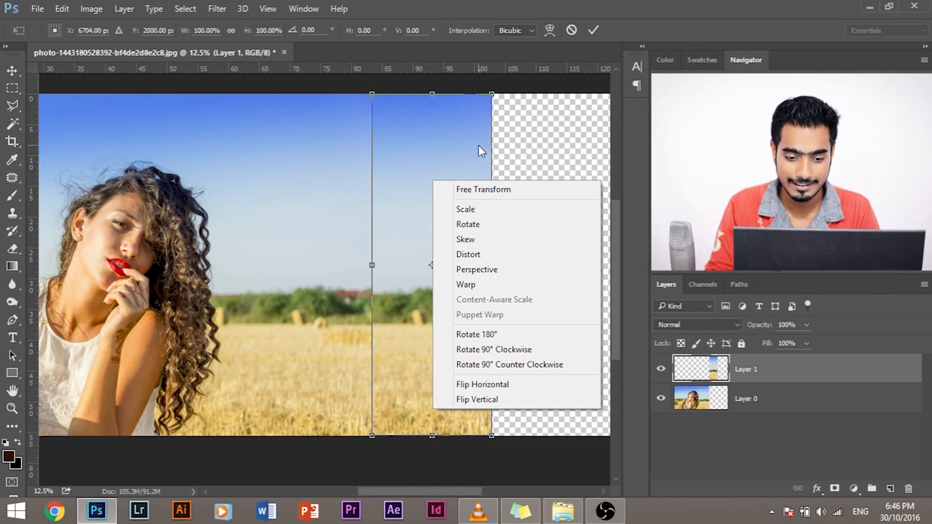
{"action": "left_click", "coordinate": [493, 384]}
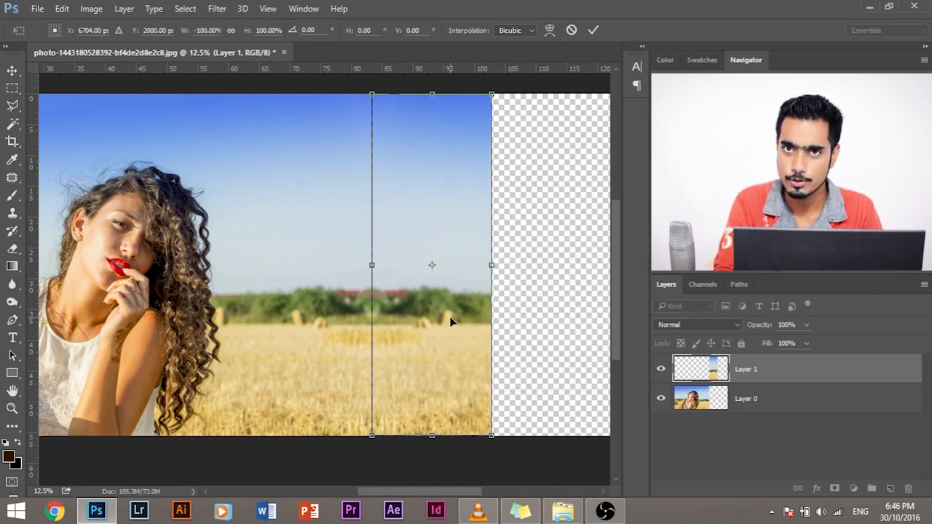
{"action": "key", "text": "Return"}
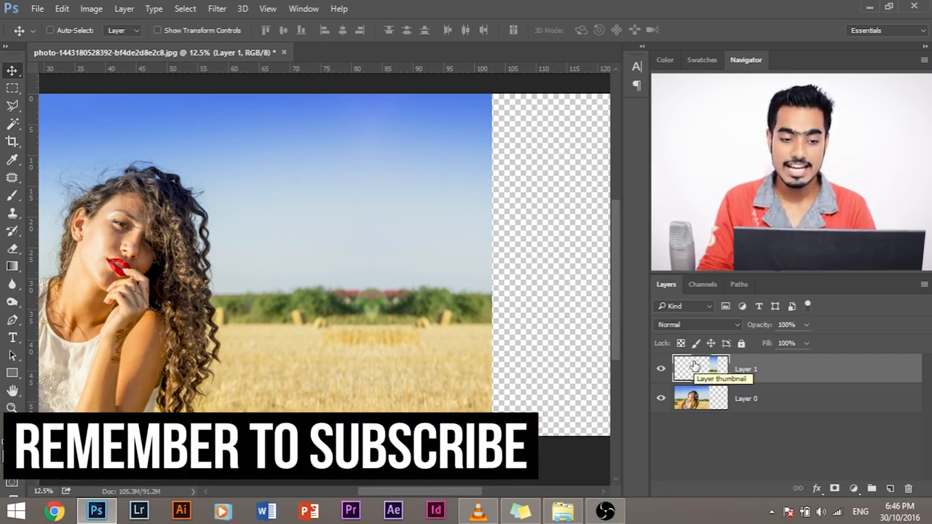
Step: Duplicate the Layer 1 strip, place the copy directly to its right, and flip the copy horizontally
{"action": "left_click_drag", "start_coordinate": [537, 340], "coordinate": [416, 333]}
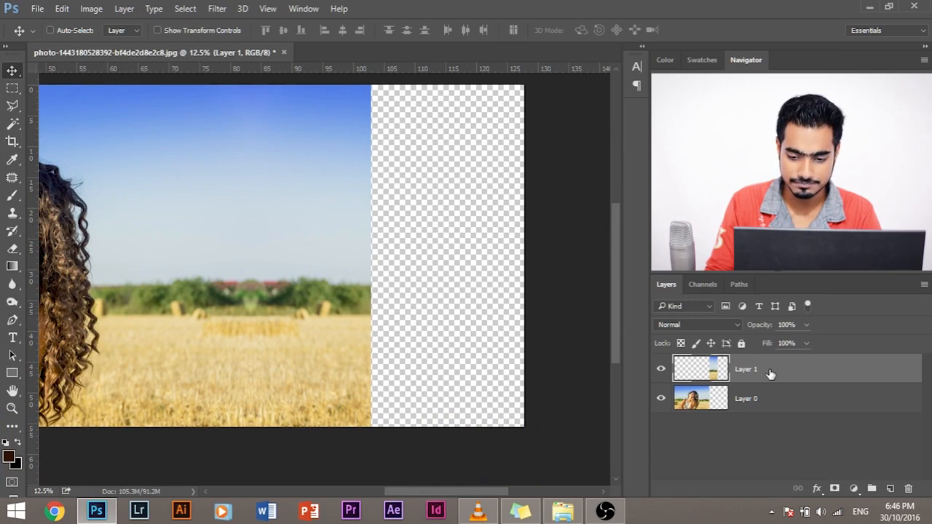
{"action": "left_click", "coordinate": [751, 407]}
{"action": "left_click", "coordinate": [757, 366]}
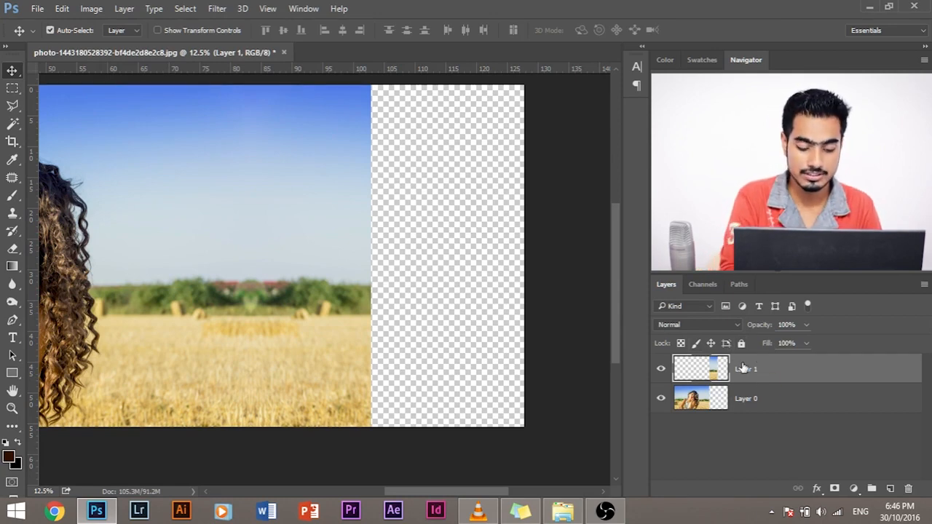
{"action": "key", "text": "ctrl+j"}
{"action": "left_click_drag", "start_coordinate": [333, 252], "coordinate": [452, 254]}
{"action": "key", "text": "ctrl+t"}
{"action": "right_click", "coordinate": [460, 208]}
{"action": "left_click", "coordinate": [547, 420]}
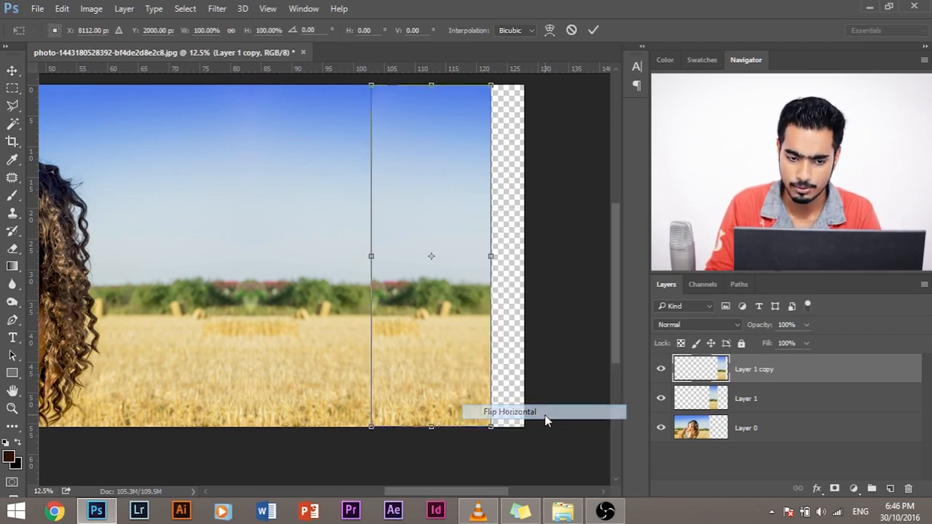
{"action": "key", "text": "Return"}
Step: Duplicate the Layer 1 copy strip, place it over the remaining empty area at the right, and flip it horizontally
{"action": "left_click_drag", "start_coordinate": [759, 372], "coordinate": [890, 488]}
{"action": "left_click_drag", "start_coordinate": [441, 221], "coordinate": [559, 225]}
{"action": "key", "text": "ctrl+t"}
{"action": "right_click", "coordinate": [510, 204]}
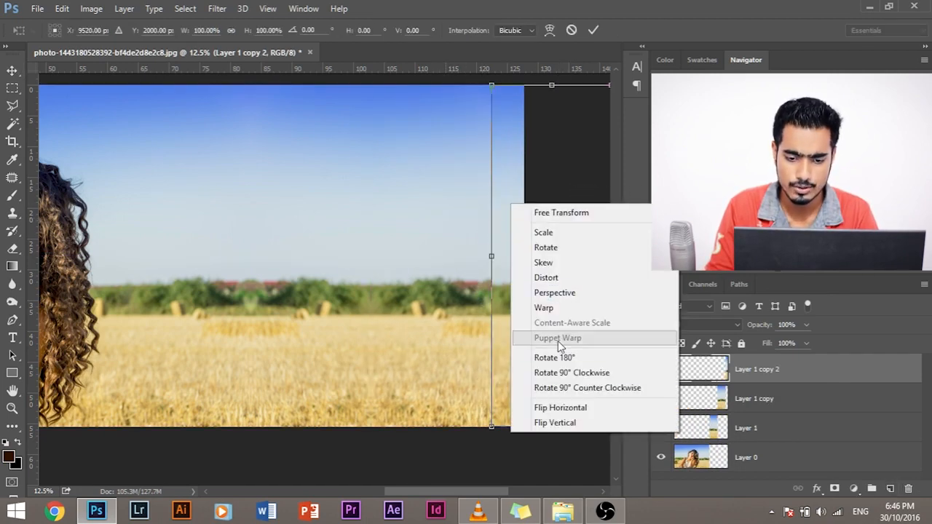
{"action": "left_click", "coordinate": [581, 409]}
{"action": "key", "text": "Return"}
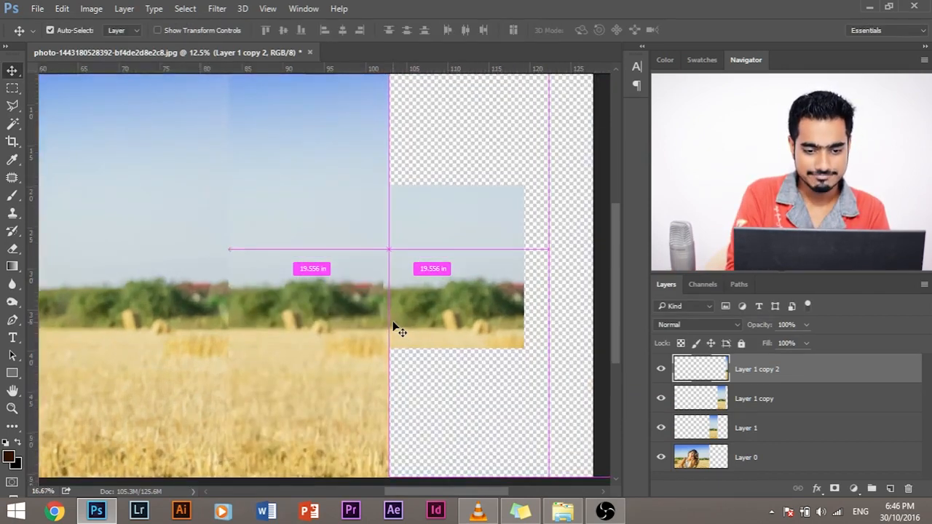
{"action": "key", "text": "ctrl+minus"}
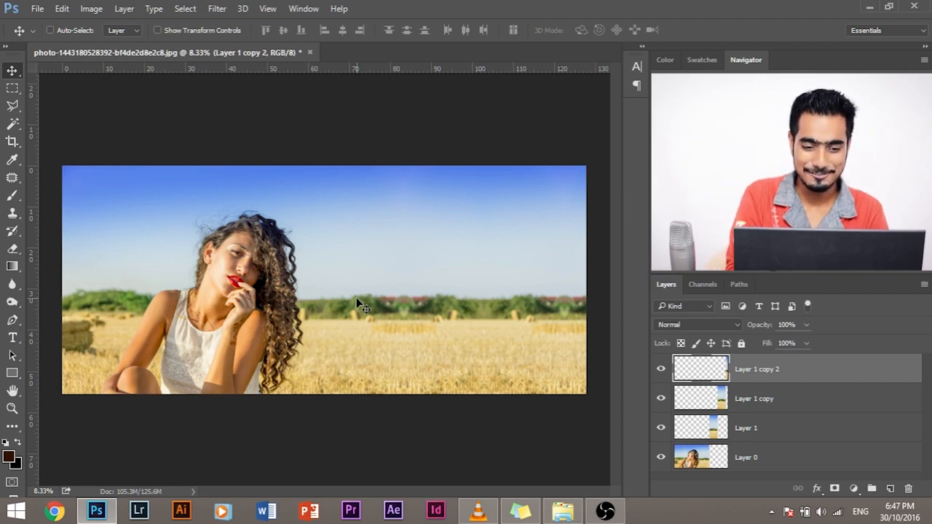
{"action": "key", "text": "space"}
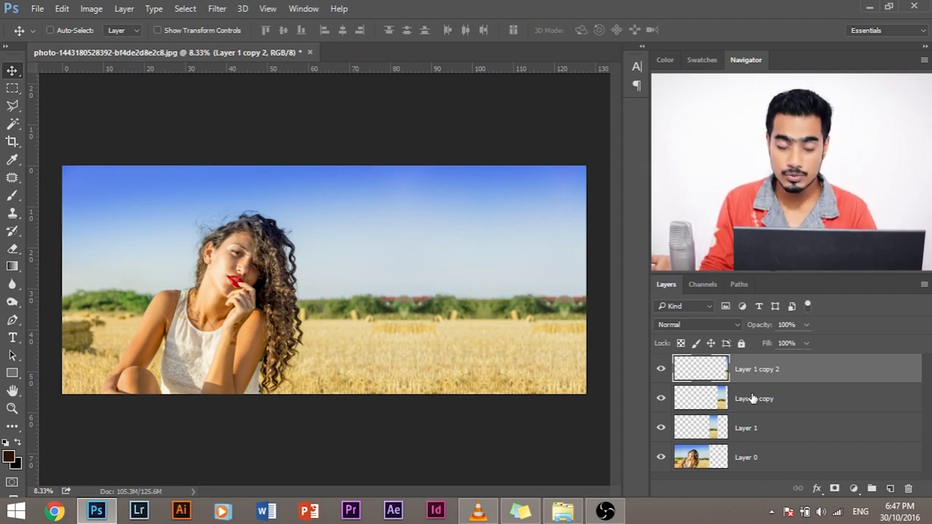
{"action": "key", "text": "ctrl"}
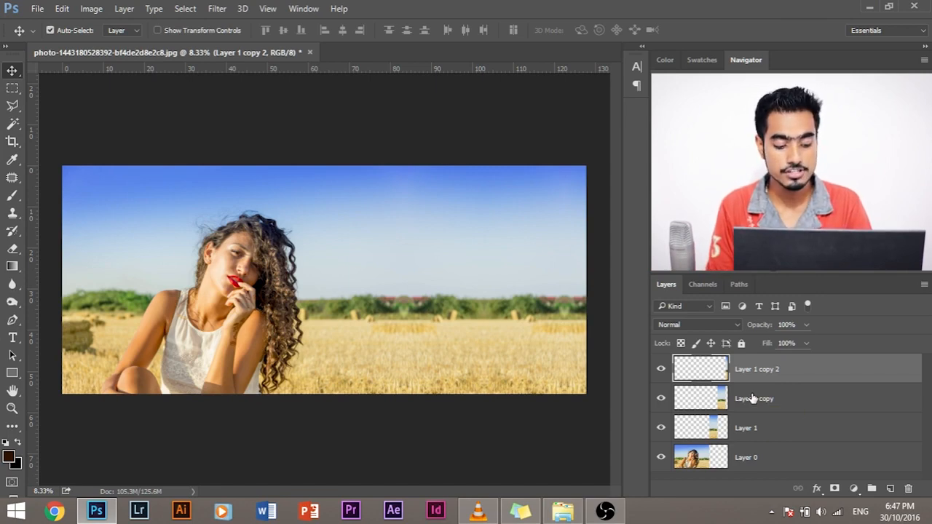
Step: Stamp all visible layers into a new merged layer at the top of the layer stack
{"action": "key", "text": "ctrl+shift+alt+e"}
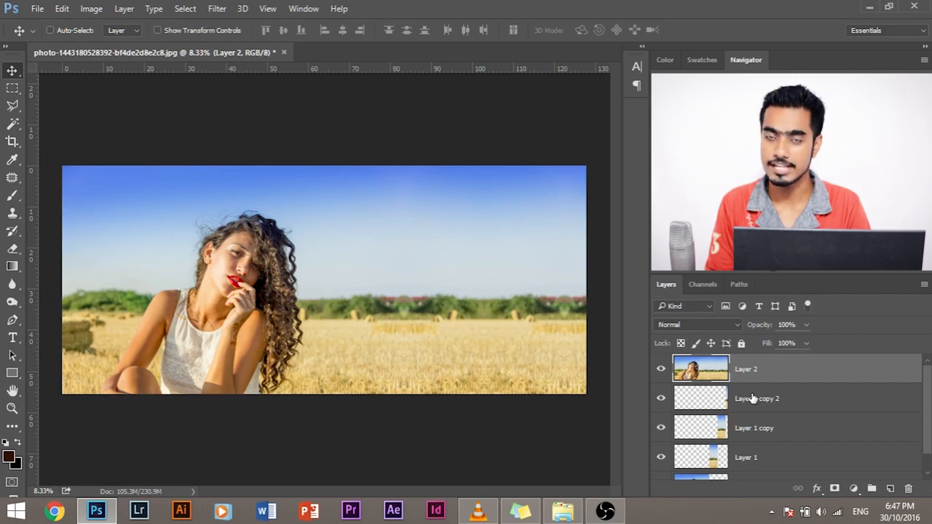
{"action": "key", "text": "ctrl+plus"}
{"action": "key", "text": "ctrl+plus"}
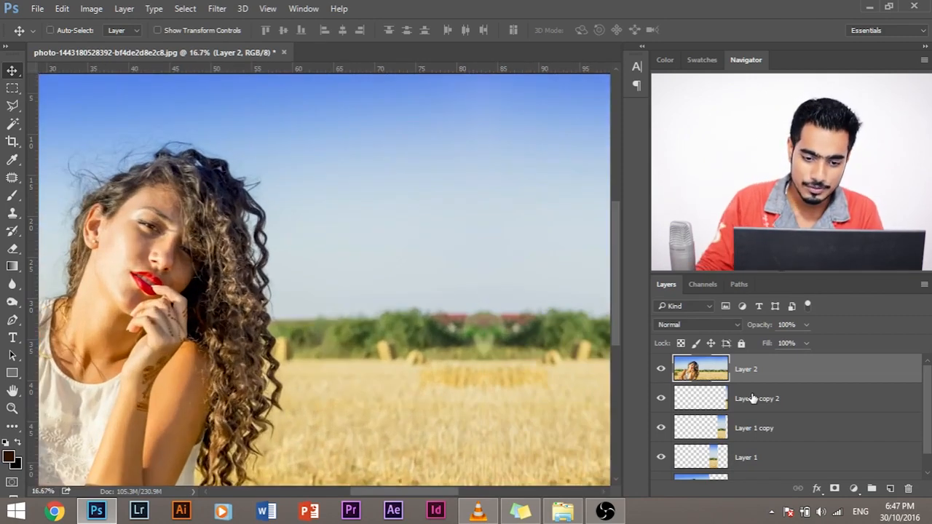
{"action": "left_click_drag", "start_coordinate": [604, 337], "coordinate": [327, 273]}
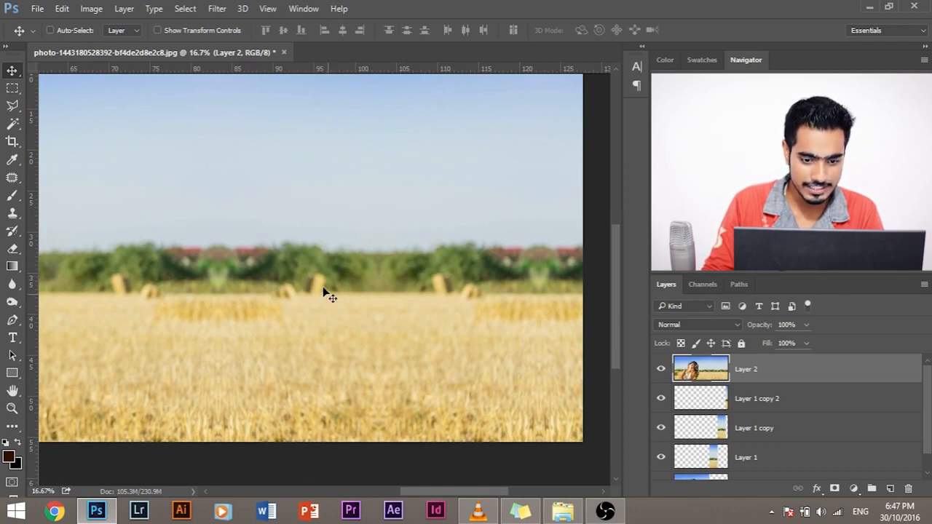
Step: Remove the large hay bale in the right part of the extended field with the Spot Healing Brush in Content-Aware mode
{"action": "left_click", "coordinate": [11, 177]}
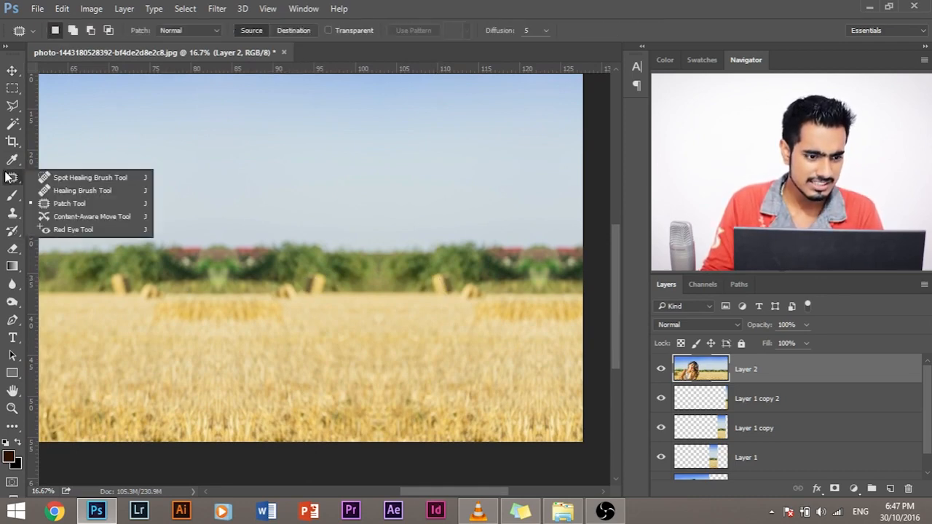
{"action": "left_click", "coordinate": [51, 178]}
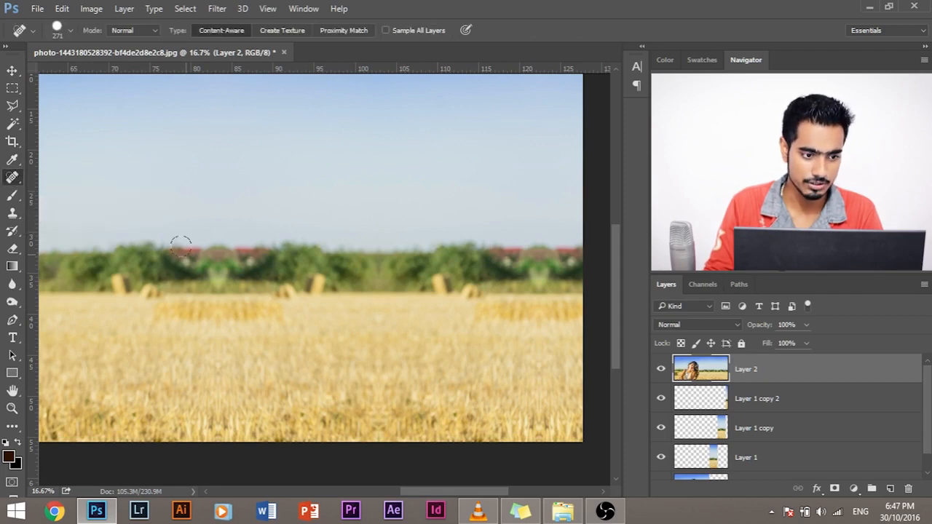
{"action": "left_click_drag", "start_coordinate": [409, 308], "coordinate": [408, 308]}
{"action": "mouse_move", "coordinate": [430, 276]}
{"action": "left_mouse_down"}
{"action": "mouse_move", "coordinate": [431, 304]}
{"action": "mouse_move", "coordinate": [439, 297]}
{"action": "left_mouse_up"}
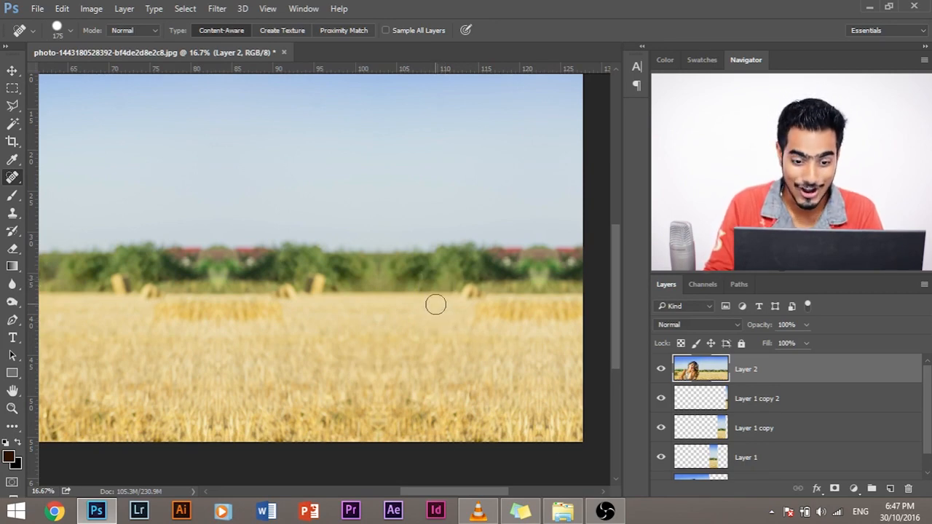
Step: Patch the darker straw strip near the photo's right edge with clean field from its left, using the Patch Tool
{"action": "left_click_drag", "start_coordinate": [343, 311], "coordinate": [313, 310]}
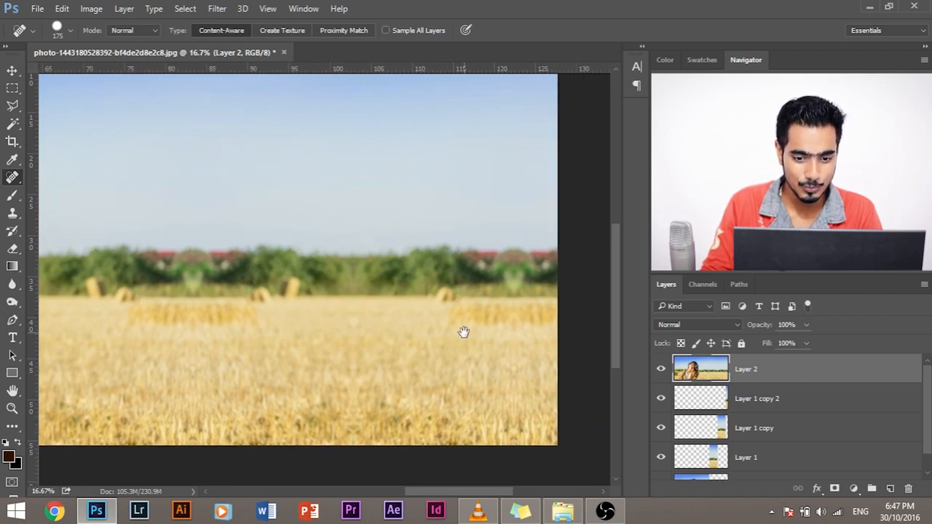
{"action": "left_click_drag", "start_coordinate": [483, 332], "coordinate": [454, 329]}
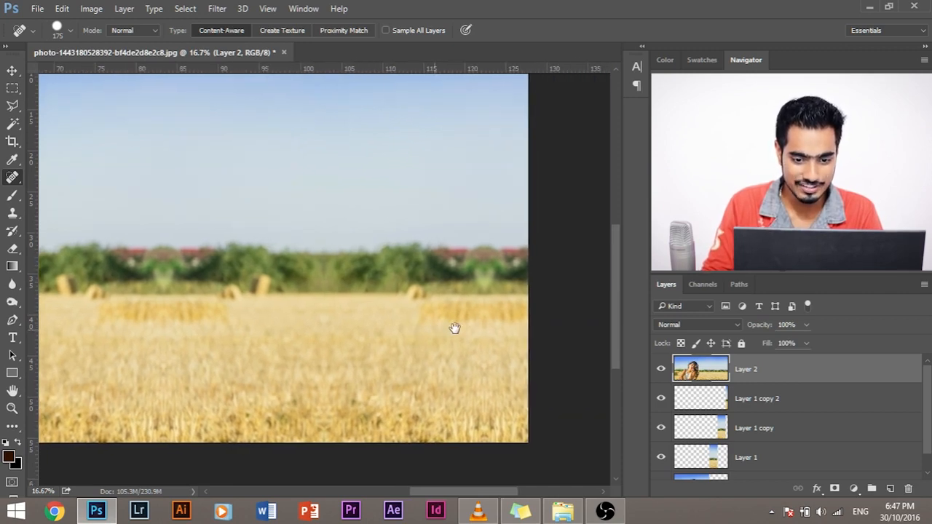
{"action": "right_click", "coordinate": [12, 178]}
{"action": "left_click", "coordinate": [70, 204]}
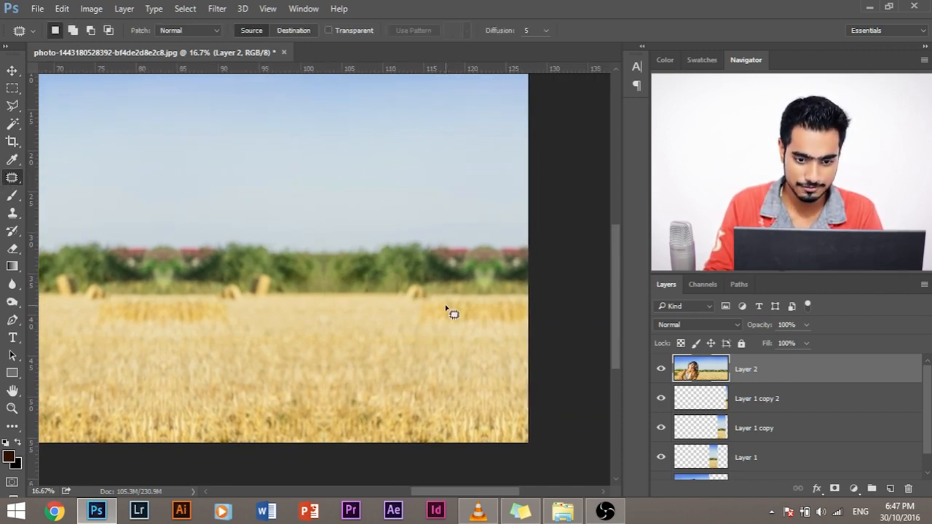
{"action": "mouse_move", "coordinate": [543, 302]}
{"action": "left_mouse_down"}
{"action": "mouse_move", "coordinate": [416, 304]}
{"action": "mouse_move", "coordinate": [477, 336]}
{"action": "mouse_move", "coordinate": [557, 321]}
{"action": "left_mouse_up"}
{"action": "mouse_move", "coordinate": [494, 311]}
{"action": "left_mouse_down"}
{"action": "mouse_move", "coordinate": [362, 348]}
{"action": "mouse_move", "coordinate": [347, 319]}
{"action": "mouse_move", "coordinate": [383, 343]}
{"action": "left_mouse_up"}
{"action": "key", "text": "ctrl+d"}
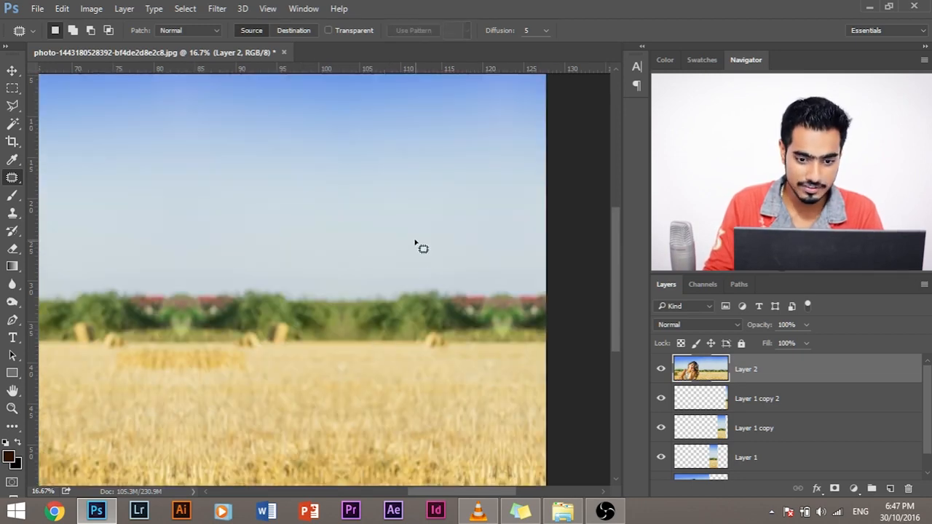
Step: Patch the red rooftops near the right edge and the repeated bright green spot in the tree line with clean foliage
{"action": "mouse_move", "coordinate": [558, 285]}
{"action": "left_mouse_down"}
{"action": "mouse_move", "coordinate": [475, 273]}
{"action": "mouse_move", "coordinate": [442, 298]}
{"action": "mouse_move", "coordinate": [448, 311]}
{"action": "mouse_move", "coordinate": [488, 322]}
{"action": "mouse_move", "coordinate": [535, 324]}
{"action": "mouse_move", "coordinate": [561, 302]}
{"action": "mouse_move", "coordinate": [376, 298]}
{"action": "left_mouse_up"}
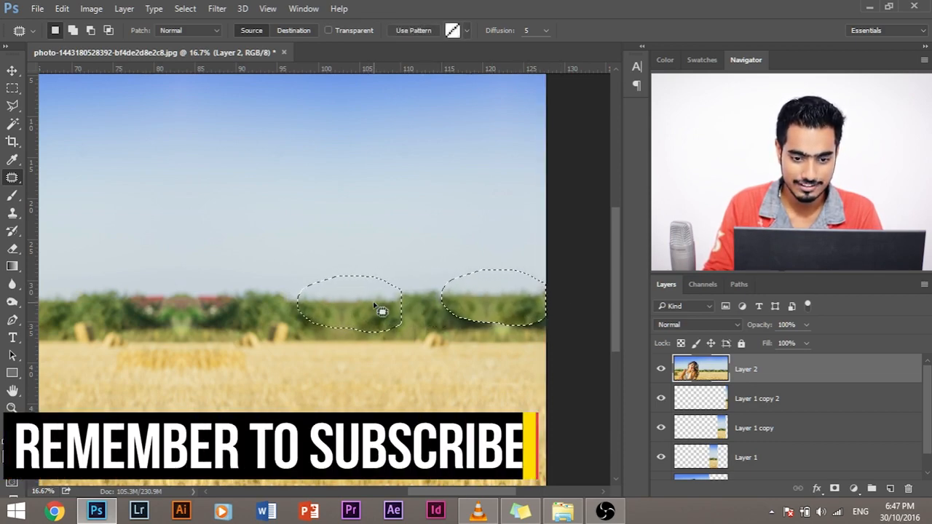
{"action": "key", "text": "ctrl+d"}
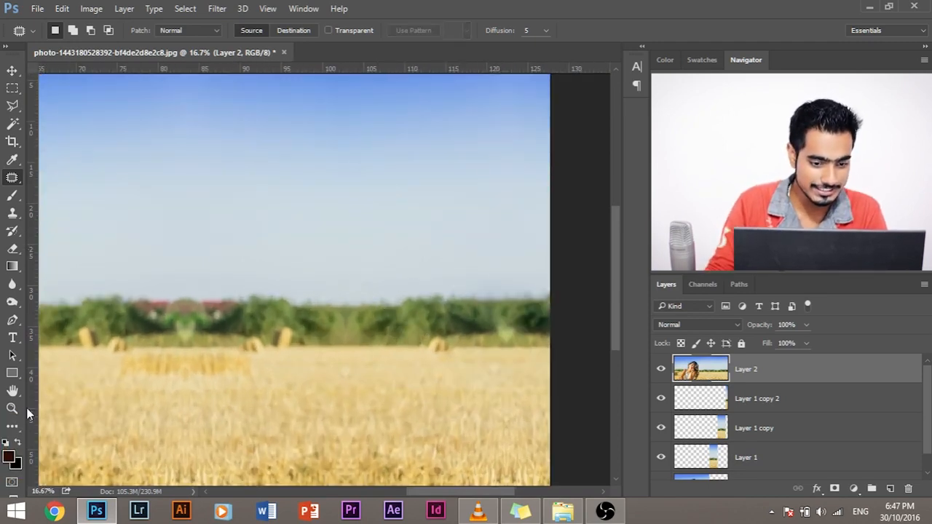
{"action": "left_click", "coordinate": [11, 426]}
{"action": "left_click", "coordinate": [207, 328]}
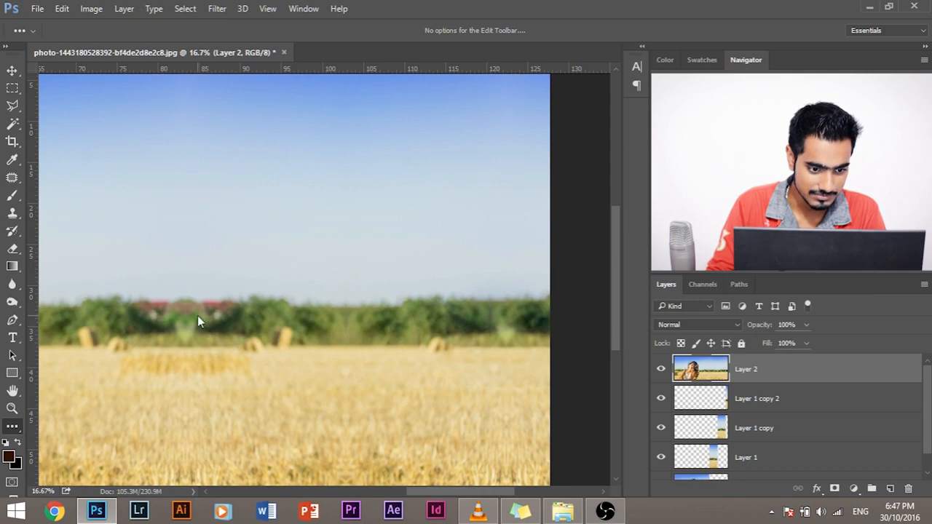
{"action": "left_click", "coordinate": [12, 177]}
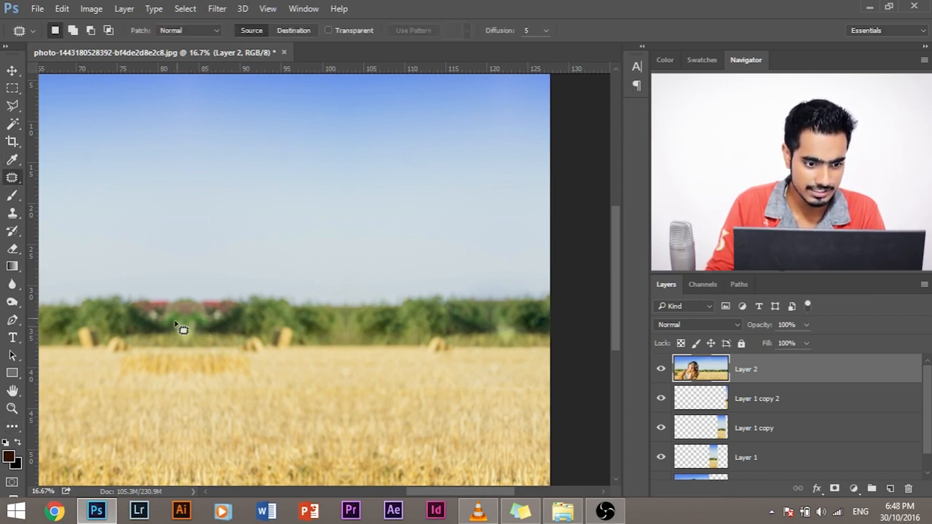
{"action": "mouse_move", "coordinate": [161, 335]}
{"action": "left_mouse_down"}
{"action": "mouse_move", "coordinate": [208, 343]}
{"action": "mouse_move", "coordinate": [162, 332]}
{"action": "mouse_move", "coordinate": [385, 316]}
{"action": "mouse_move", "coordinate": [153, 330]}
{"action": "mouse_move", "coordinate": [144, 321]}
{"action": "mouse_move", "coordinate": [462, 344]}
{"action": "mouse_move", "coordinate": [510, 316]}
{"action": "left_mouse_up"}
{"action": "key", "text": "ctrl+d"}
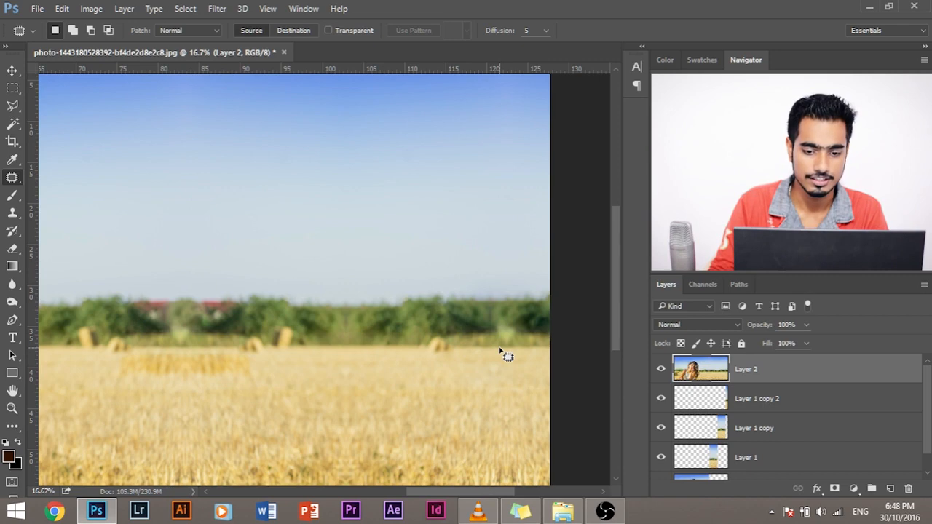
Step: Add the white text "Summer" over the extended background to the right of the woman
{"action": "scroll", "coordinate": [503, 353], "scroll_direction": "down", "scroll_amount": 3}
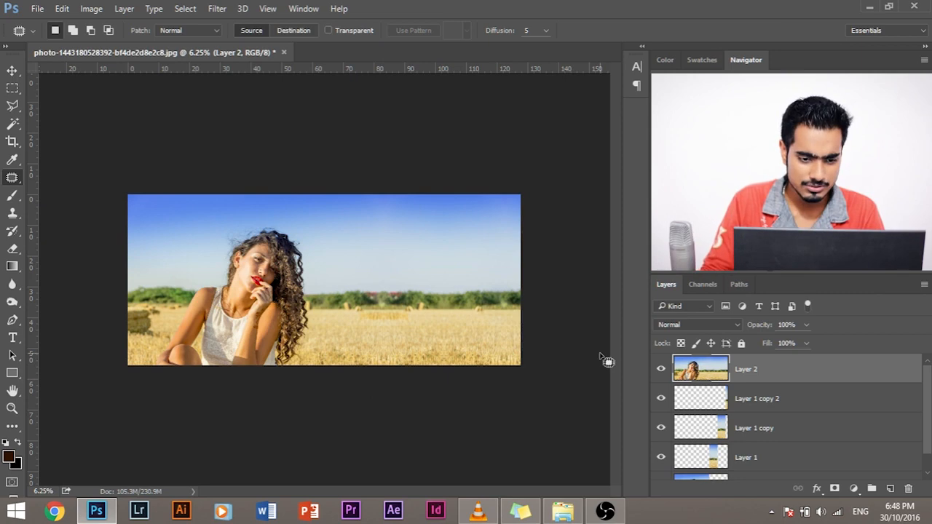
{"action": "left_click", "coordinate": [13, 337]}
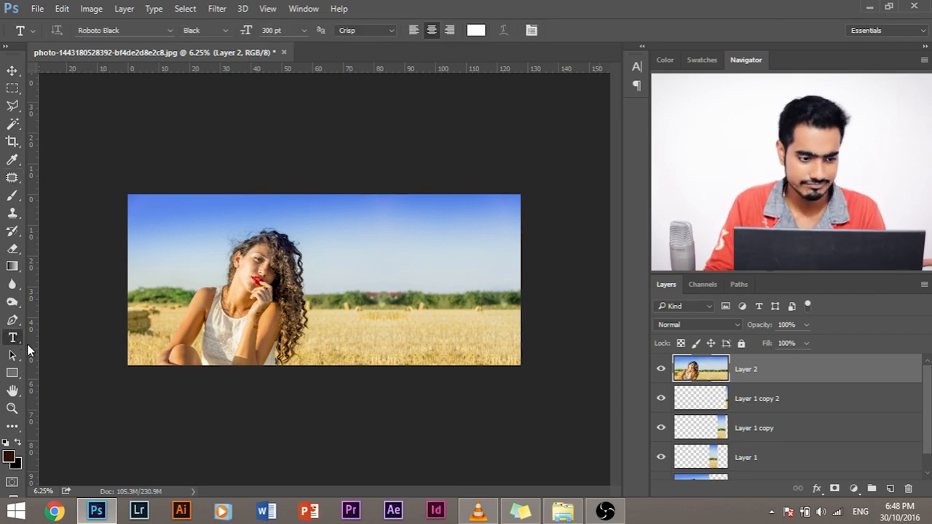
{"action": "left_click", "coordinate": [382, 289]}
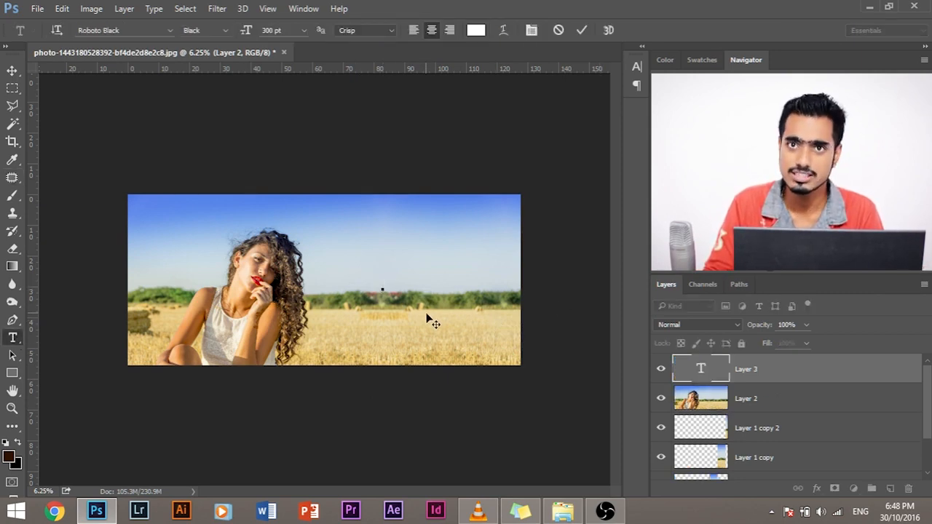
{"action": "type", "text": "Summer"}
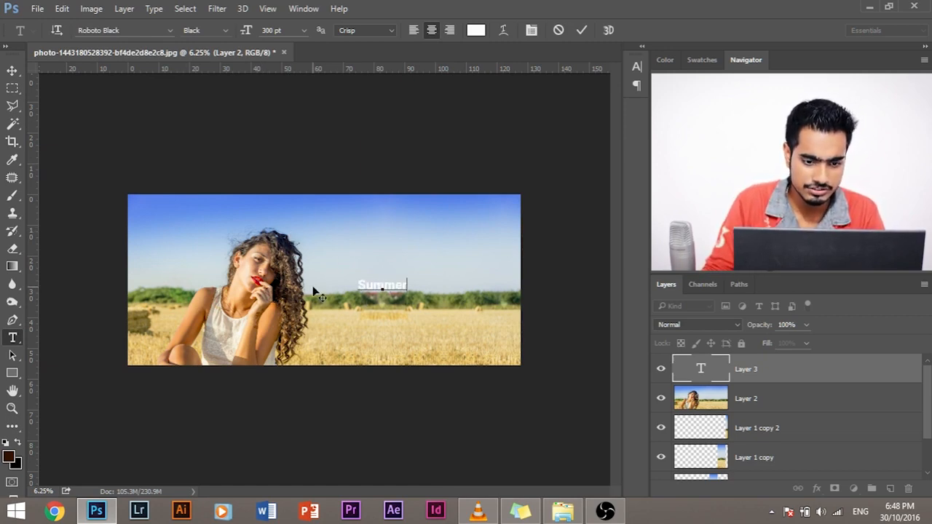
Step: Change the font of the "Summer" text to Cezanne Medium and commit the text
{"action": "left_click_drag", "start_coordinate": [359, 285], "coordinate": [408, 285]}
{"action": "left_click", "coordinate": [116, 30]}
{"action": "type", "text": "cezz"}
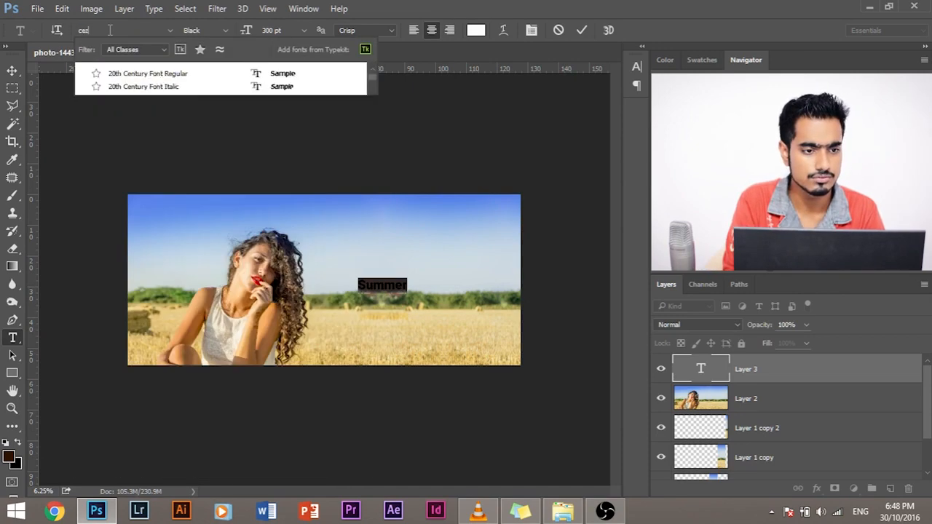
{"action": "key", "text": "BackSpace"}
{"action": "key", "text": "Down"}
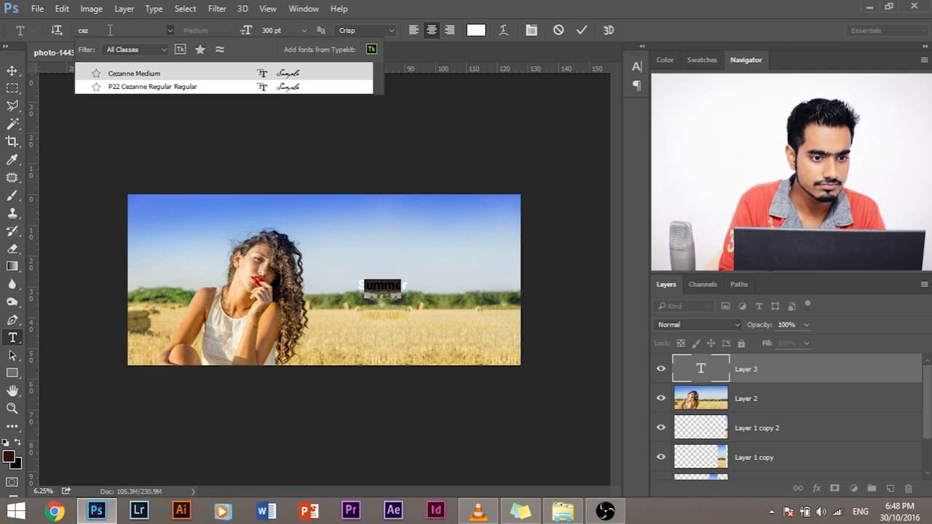
{"action": "key", "text": "Return"}
{"action": "mouse_move", "coordinate": [1, 1]}
{"action": "left_click", "coordinate": [12, 71]}
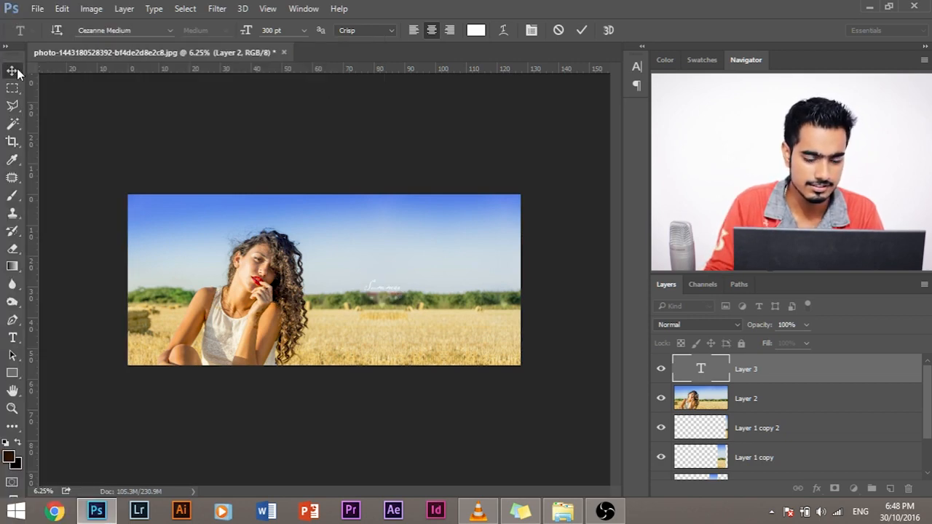
Step: Enlarge the "Summer" text to about 1097 pt, tilt it counter-clockwise and position it in the open area beside the woman
{"action": "key", "text": "ctrl"}
{"action": "key", "text": "ctrl+t"}
{"action": "left_click_drag", "start_coordinate": [403, 303], "coordinate": [488, 342]}
{"action": "left_click_drag", "start_coordinate": [503, 287], "coordinate": [526, 246]}
{"action": "left_click_drag", "start_coordinate": [442, 299], "coordinate": [433, 283]}
{"action": "key", "text": "Return"}
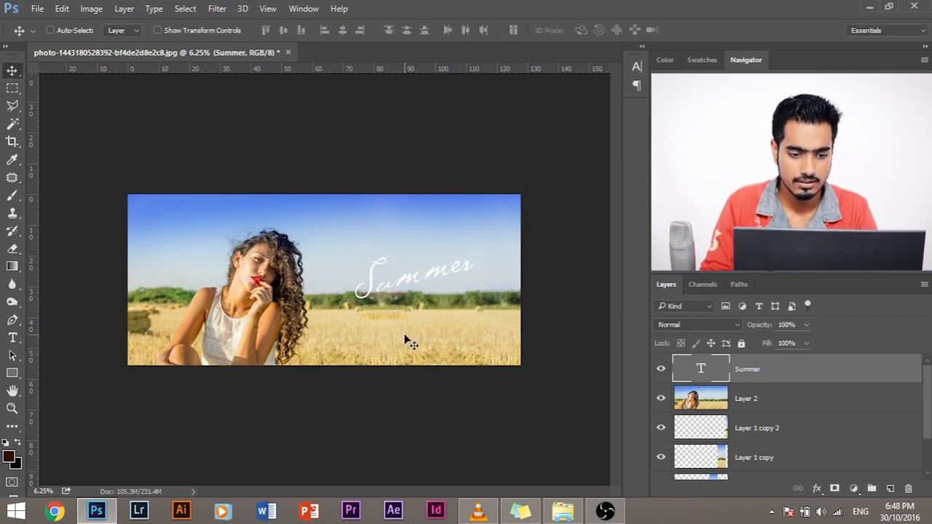
Step: Add a second text layer reading "Collection" in Cezanne Medium below "Summer"
{"action": "left_click", "coordinate": [13, 337]}
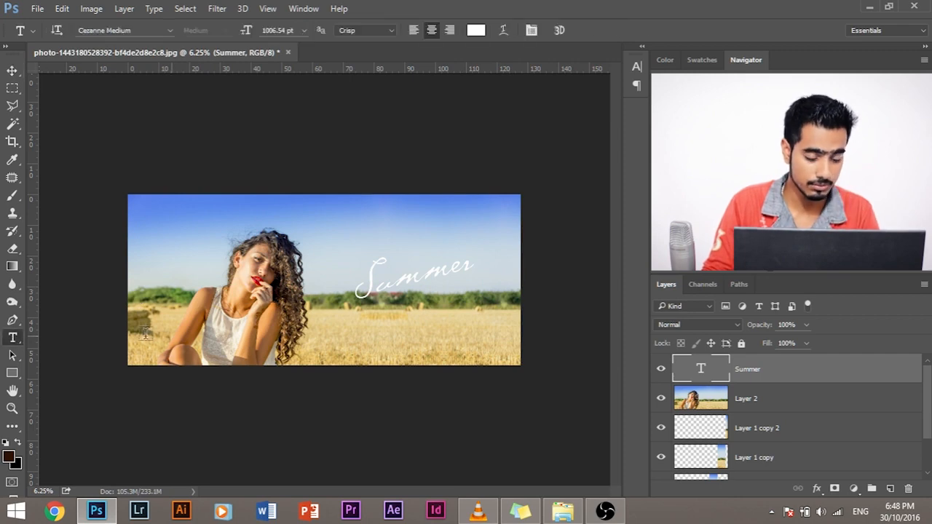
{"action": "left_click", "coordinate": [384, 337]}
{"action": "type", "text": "Collec"}
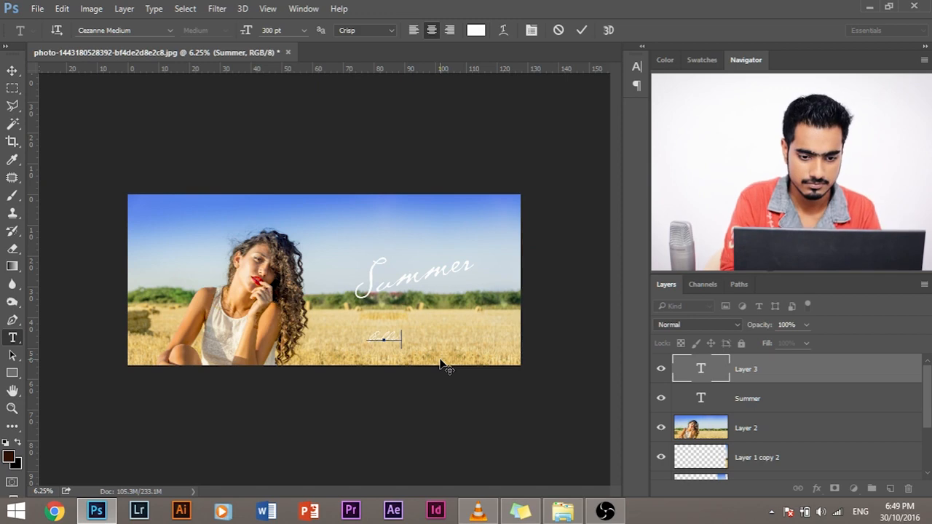
{"action": "type", "text": "tion"}
{"action": "left_click", "coordinate": [12, 70]}
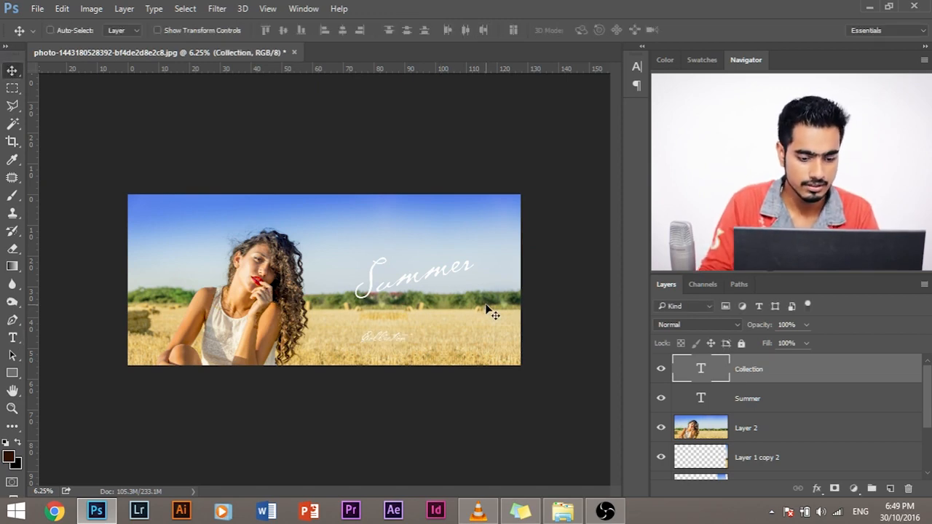
Step: Scale the "Collection" text to about 308%, rotate it -15° and place it directly under "Summer"
{"action": "key", "text": "ctrl+t"}
{"action": "mouse_move", "coordinate": [426, 322]}
{"action": "left_mouse_down"}
{"action": "mouse_move", "coordinate": [422, 301]}
{"action": "mouse_move", "coordinate": [430, 312]}
{"action": "left_mouse_up"}
{"action": "left_click_drag", "start_coordinate": [413, 343], "coordinate": [532, 371]}
{"action": "left_click_drag", "start_coordinate": [485, 325], "coordinate": [467, 287]}
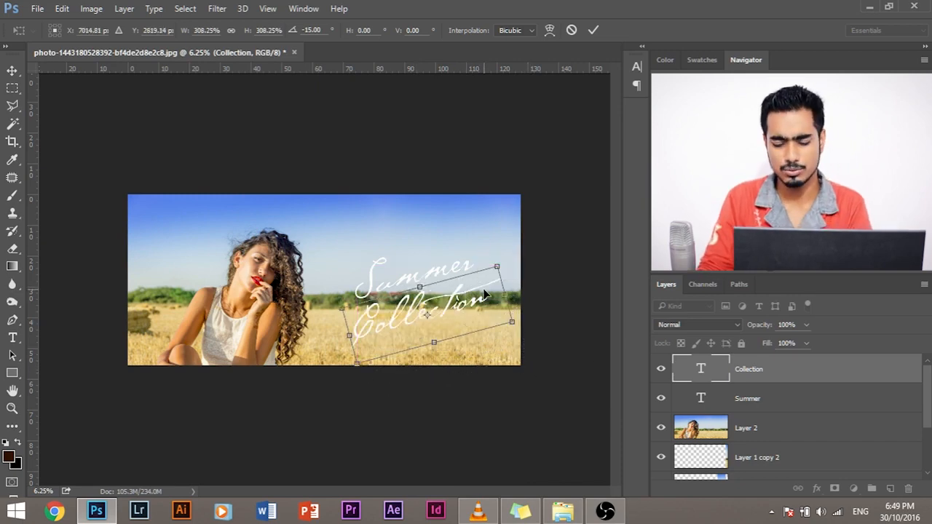
{"action": "key", "text": "Return"}
Step: Scale the "Summer" text down slightly so it fits above "Collection"
{"action": "key", "text": "ctrl+plus"}
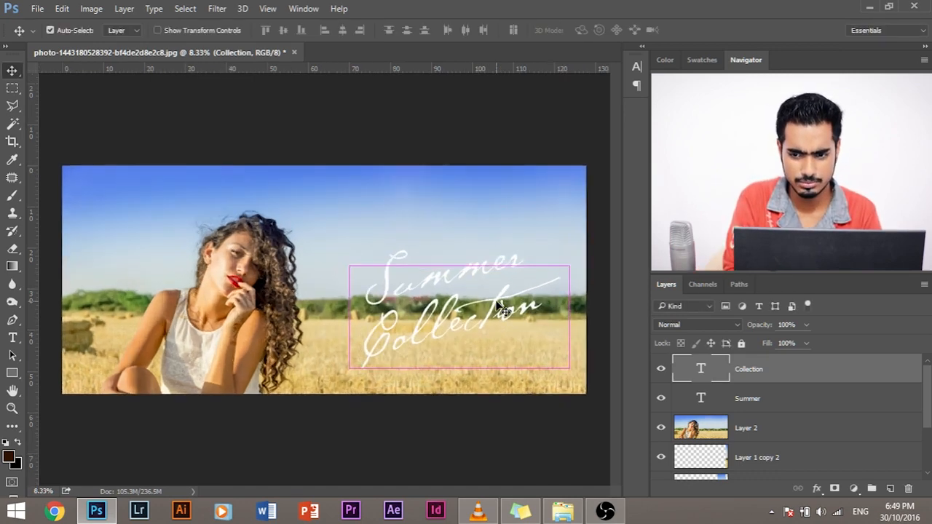
{"action": "left_click", "coordinate": [754, 406]}
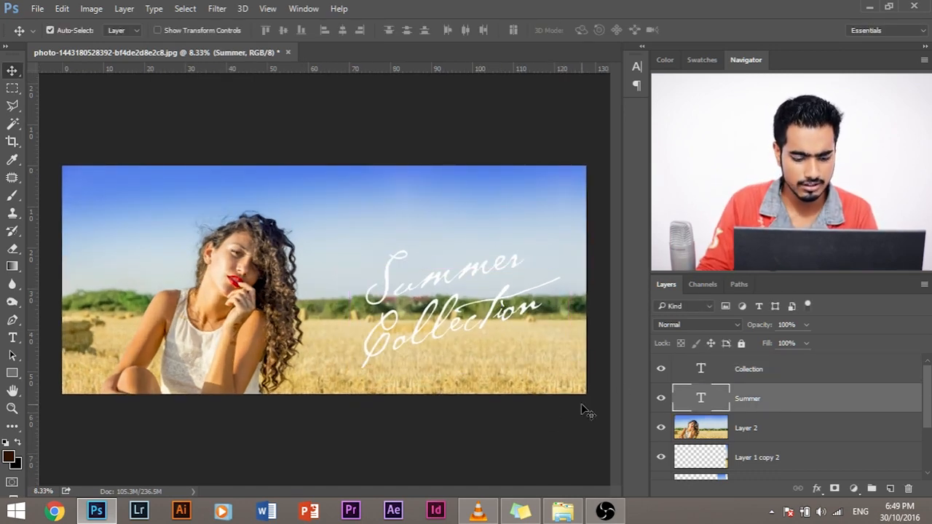
{"action": "key", "text": "ctrl+t"}
{"action": "left_click_drag", "start_coordinate": [536, 220], "coordinate": [521, 231]}
{"action": "key", "text": "Return"}
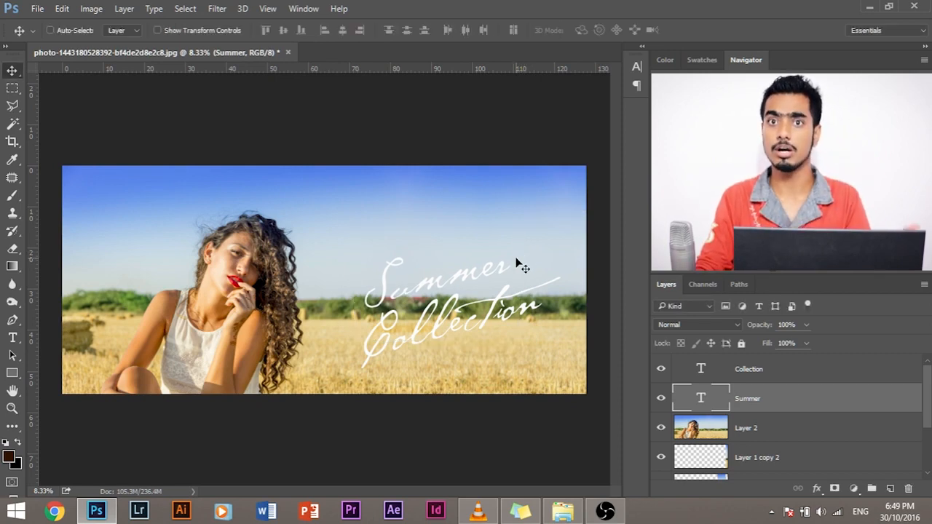
Step: Add a solid color fill layer in black (000000) directly above Layer 2, beneath the text layers
{"action": "left_click", "coordinate": [782, 430]}
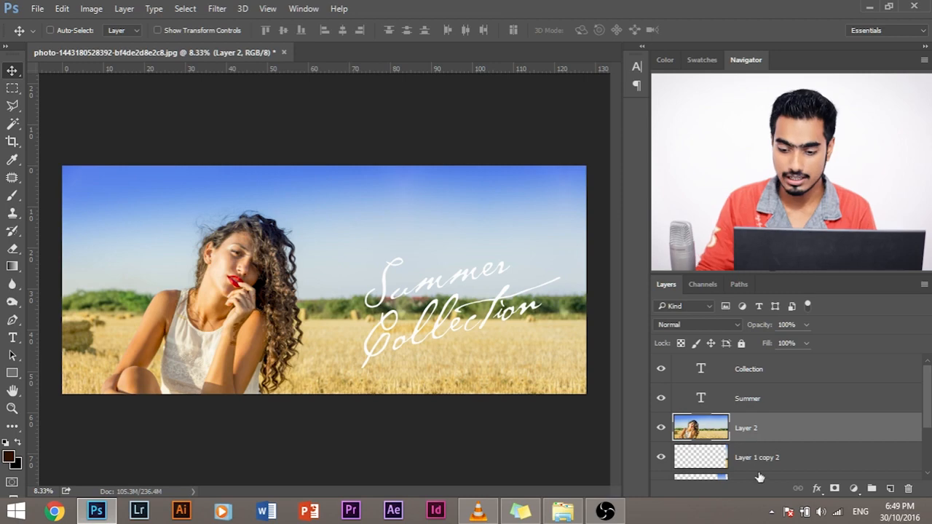
{"action": "left_click", "coordinate": [854, 488]}
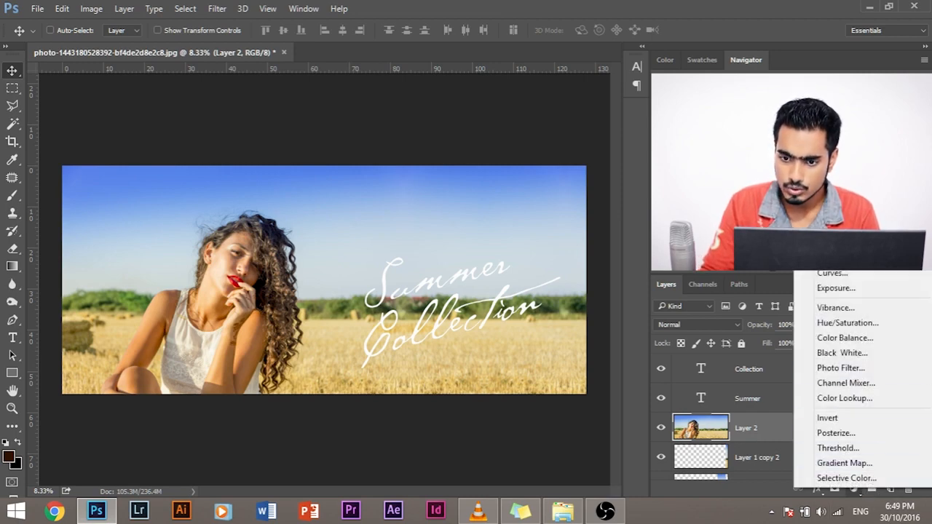
{"action": "left_click", "coordinate": [838, 193]}
{"action": "left_click_drag", "start_coordinate": [374, 254], "coordinate": [121, 400]}
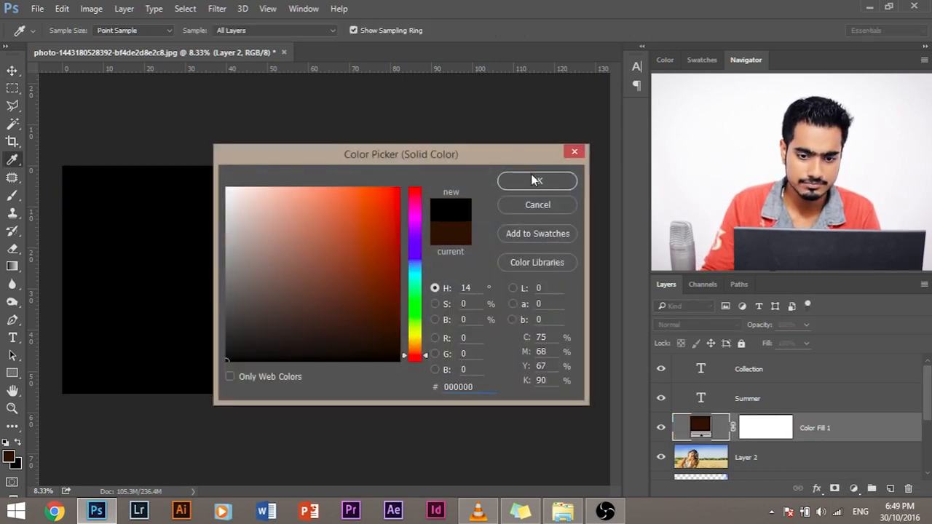
{"action": "left_click", "coordinate": [534, 180]}
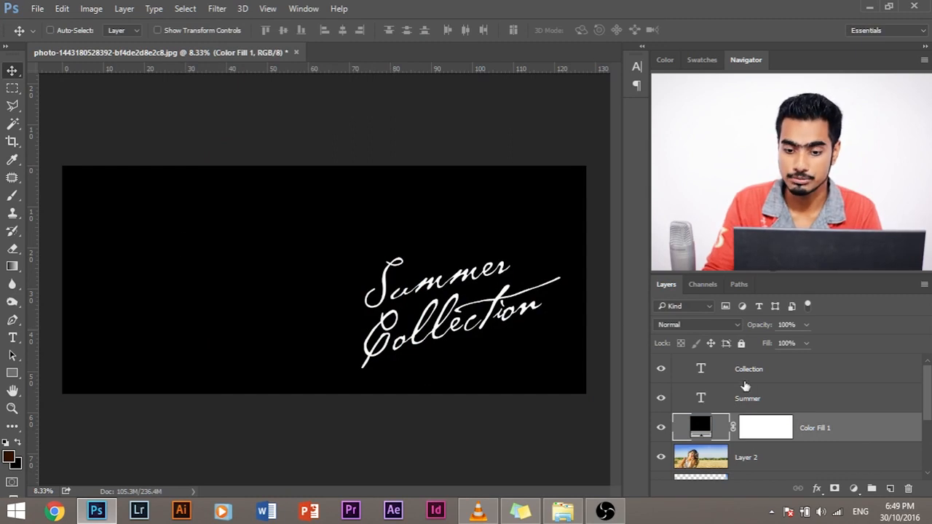
Step: Lower the opacity of the black Color Fill 1 layer to 50%
{"action": "left_click", "coordinate": [806, 325]}
{"action": "left_click_drag", "start_coordinate": [806, 342], "coordinate": [748, 327]}
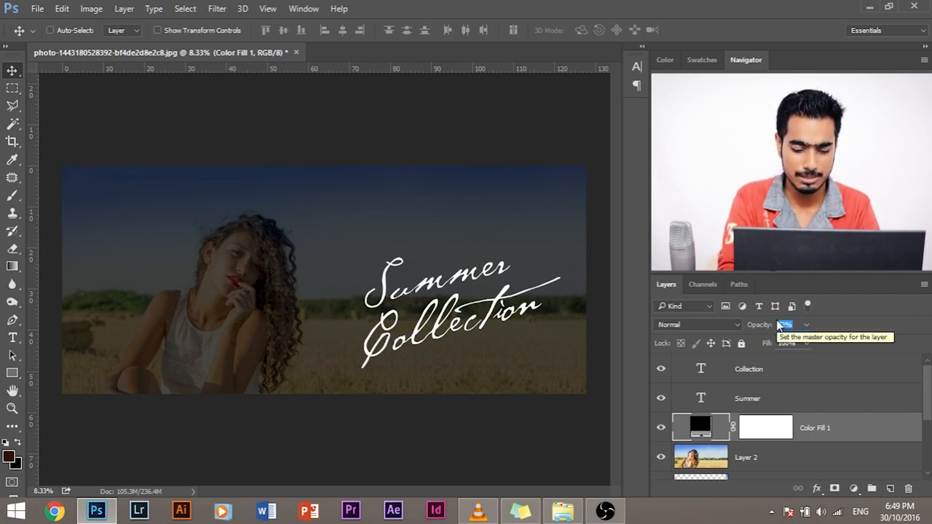
{"action": "type", "text": "60"}
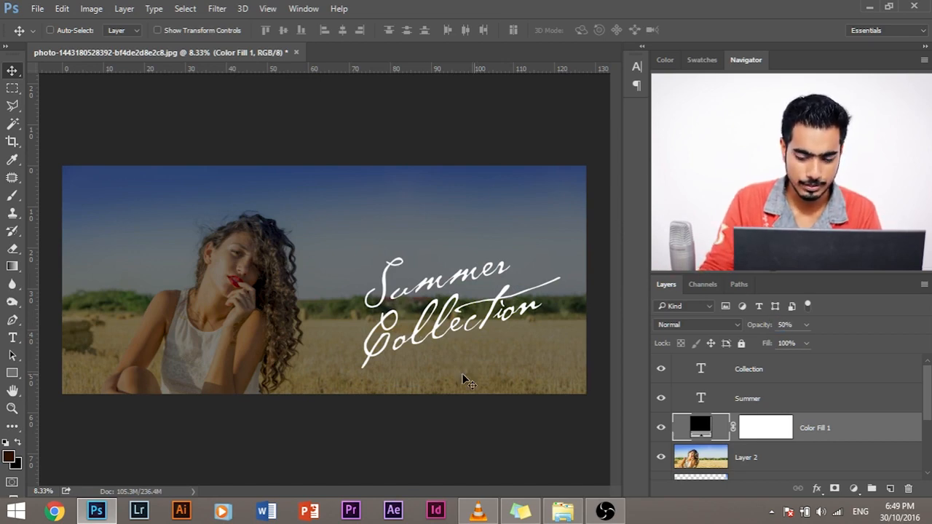
Step: Group the "Collection" and "Summer" text layers together
{"action": "left_click", "coordinate": [777, 369]}
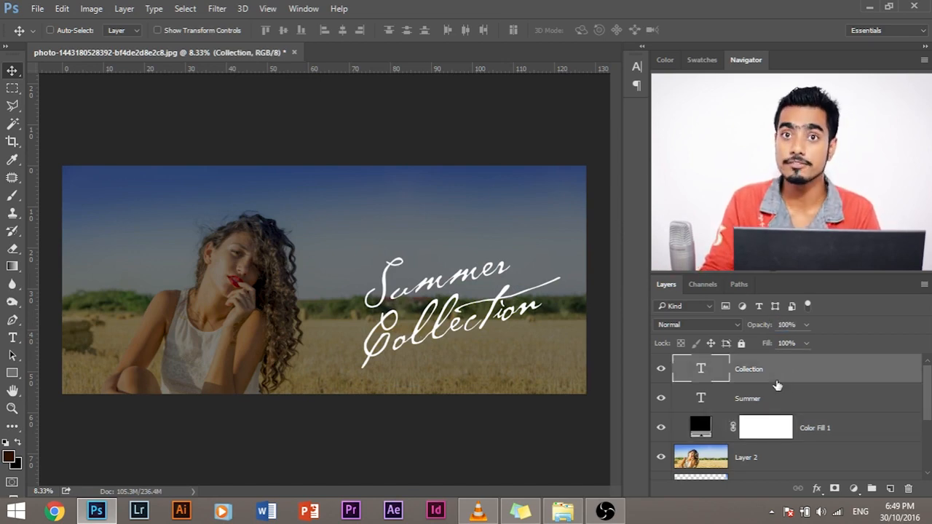
{"action": "left_click", "coordinate": [777, 397], "text": "ctrl"}
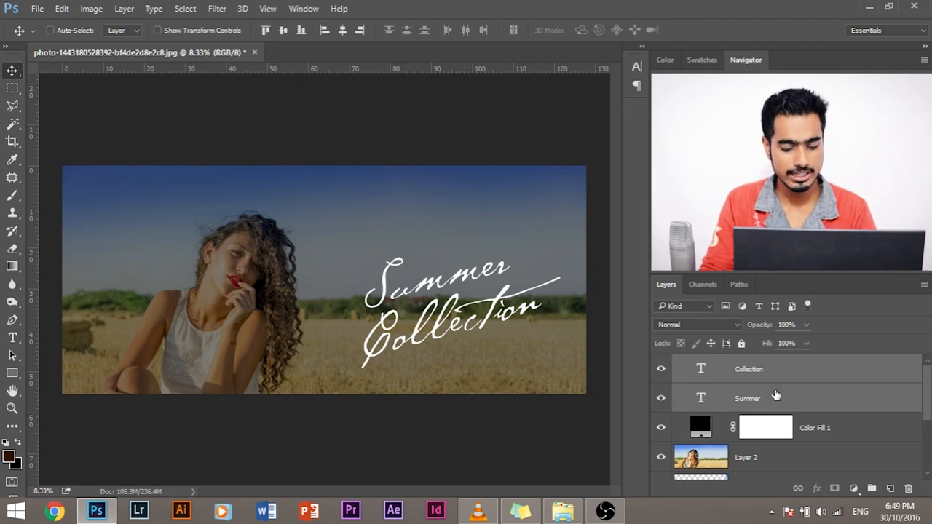
{"action": "key", "text": "ctrl+g"}
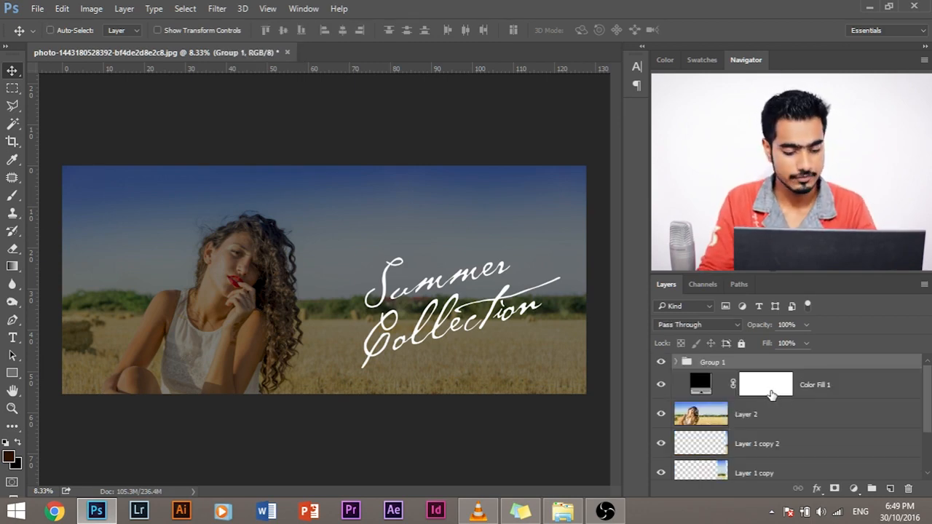
Step: Scale the text group down slightly and reposition it over the open field beside the woman
{"action": "key", "text": "ctrl+t"}
{"action": "left_click_drag", "start_coordinate": [553, 357], "coordinate": [534, 341]}
{"action": "left_click_drag", "start_coordinate": [479, 283], "coordinate": [489, 286]}
{"action": "key", "text": "Return"}
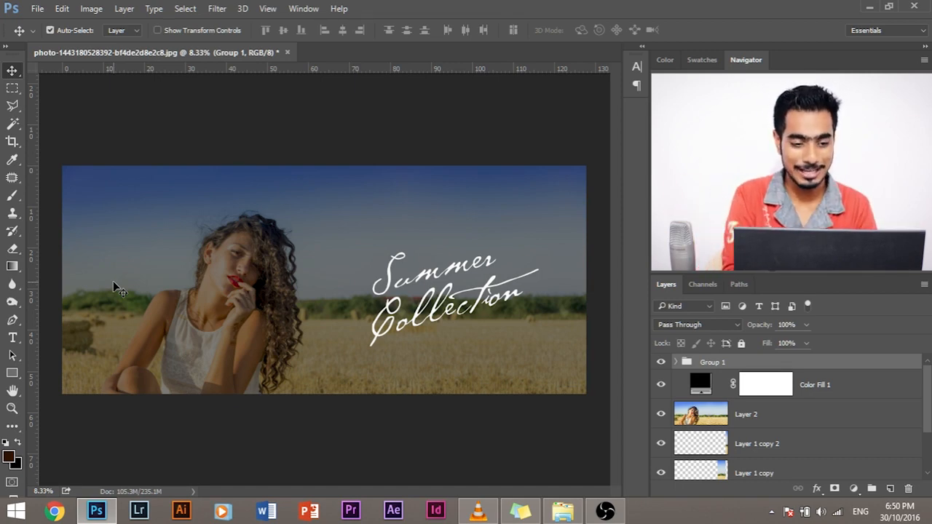
Step: Compare the image with and without the Color Fill 1 darkening, leaving the layer visible
{"action": "key", "text": "ctrl+plus"}
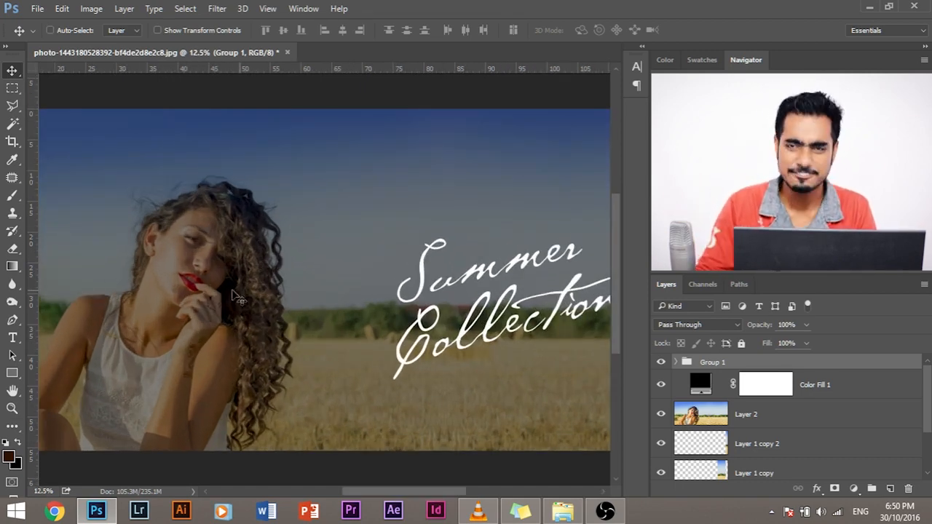
{"action": "left_click", "coordinate": [701, 390]}
{"action": "left_click", "coordinate": [661, 385]}
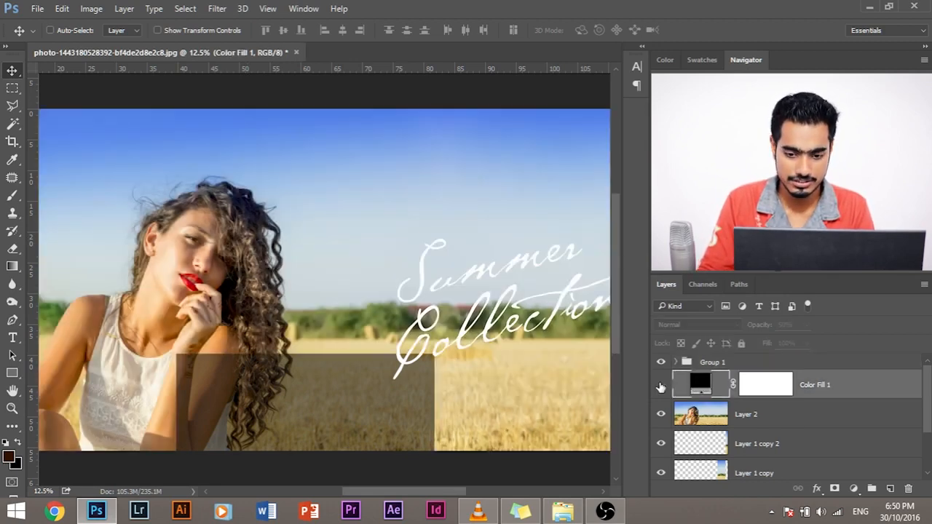
{"action": "left_click", "coordinate": [662, 387]}
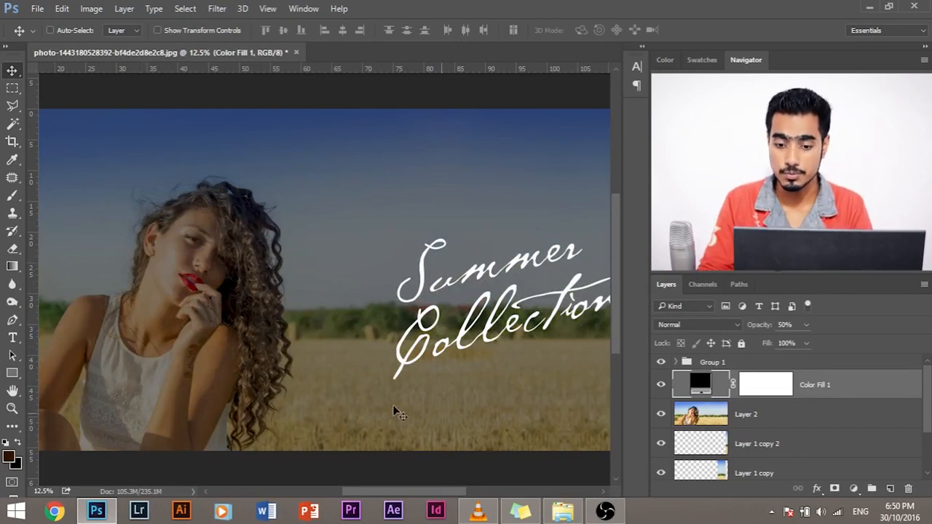
Step: Activate the Color Fill 1 layer's mask and set the Brush tool's flow to 20%
{"action": "left_click", "coordinate": [771, 393]}
{"action": "left_click_drag", "start_coordinate": [141, 256], "coordinate": [208, 249]}
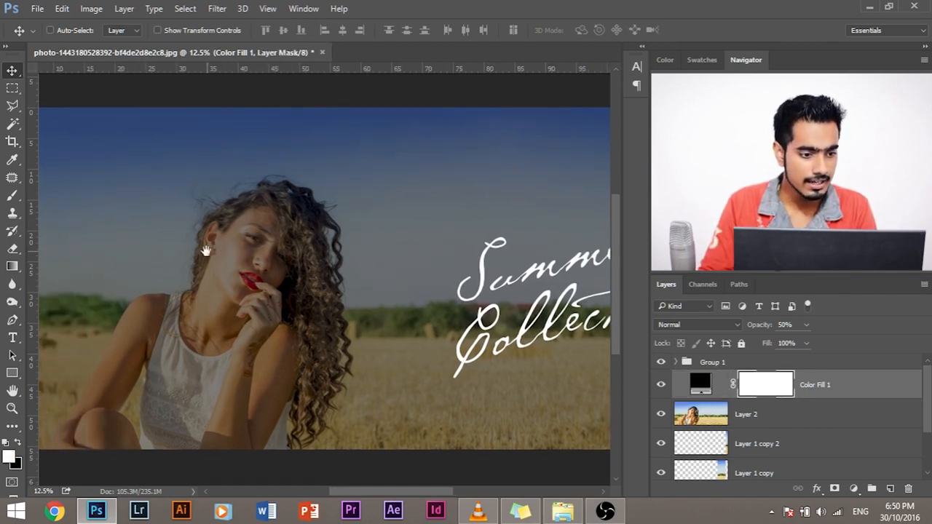
{"action": "left_click", "coordinate": [13, 198]}
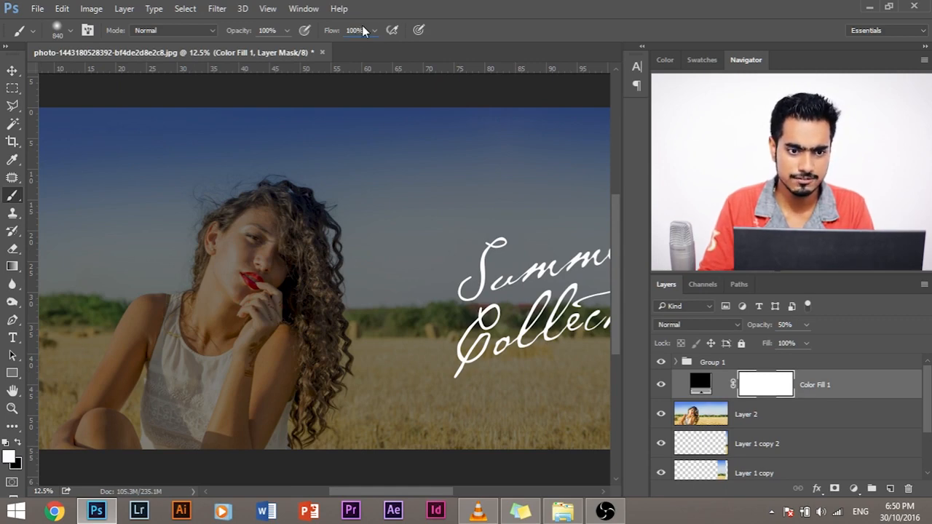
{"action": "type", "text": "20"}
Step: Resize the soft brush to about 536 px for masking around the woman's face
{"action": "right_click", "coordinate": [294, 275], "text": "alt"}
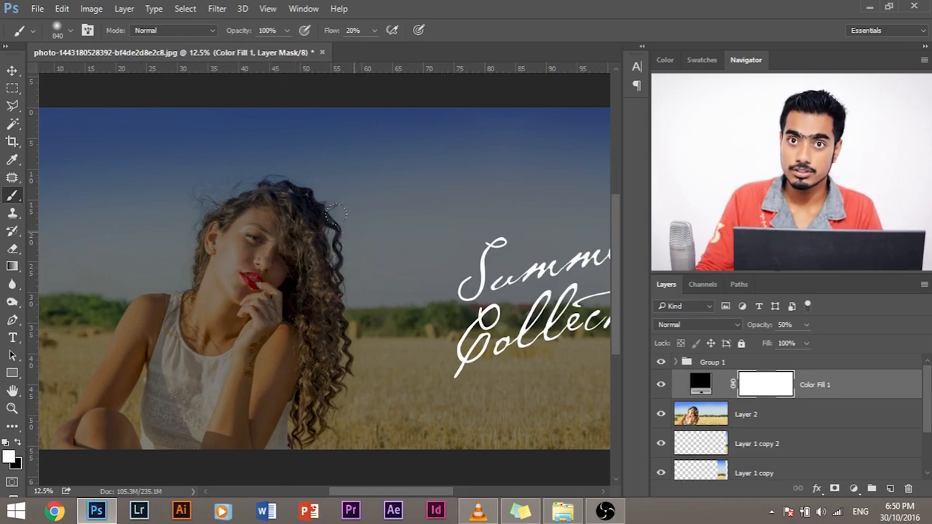
{"action": "right_click", "coordinate": [367, 269], "text": "alt"}
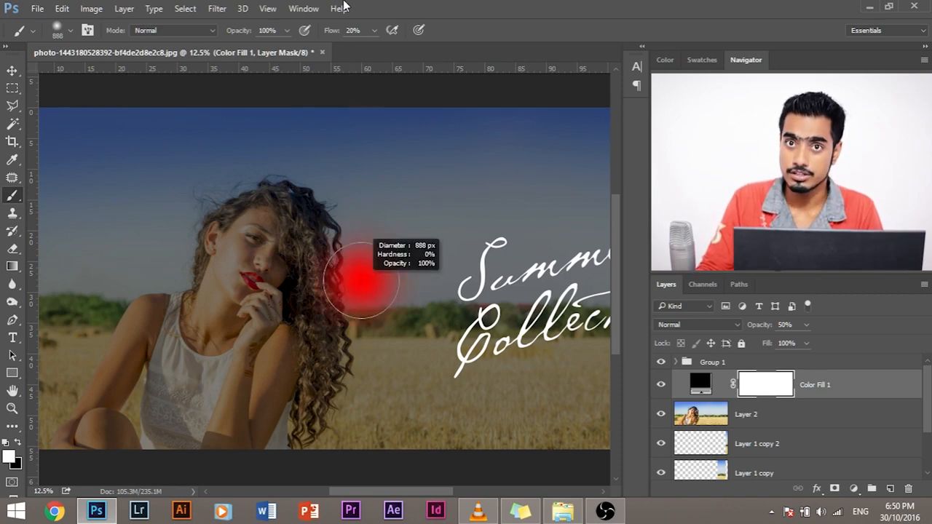
{"action": "mouse_move", "coordinate": [344, 4]}
{"action": "left_mouse_down"}
{"action": "mouse_move", "coordinate": [366, 19]}
{"action": "mouse_move", "coordinate": [364, 332]}
{"action": "mouse_move", "coordinate": [388, 520]}
{"action": "mouse_move", "coordinate": [374, 164]}
{"action": "mouse_move", "coordinate": [380, 4]}
{"action": "left_mouse_up"}
{"action": "mouse_move", "coordinate": [366, 268]}
{"action": "left_mouse_down"}
{"action": "mouse_move", "coordinate": [364, 237]}
{"action": "mouse_move", "coordinate": [350, 233]}
{"action": "left_mouse_up"}
{"action": "key", "text": "ctrl+plus"}
{"action": "key", "text": "ctrl+plus"}
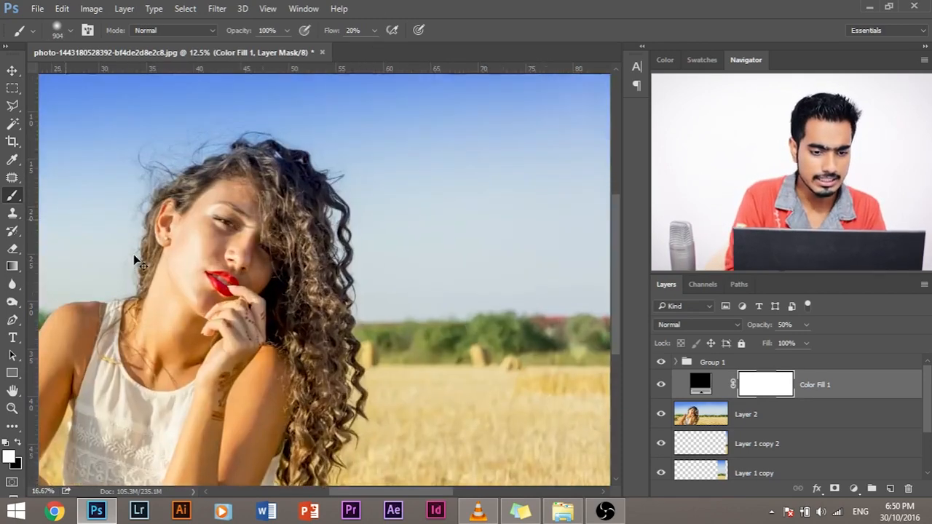
{"action": "mouse_move", "coordinate": [185, 161]}
{"action": "left_mouse_down"}
{"action": "mouse_move", "coordinate": [242, 180]}
{"action": "mouse_move", "coordinate": [254, 155]}
{"action": "mouse_move", "coordinate": [252, 175]}
{"action": "mouse_move", "coordinate": [219, 171]}
{"action": "left_mouse_up"}
{"action": "right_click", "coordinate": [188, 164]}
{"action": "right_click", "coordinate": [215, 199]}
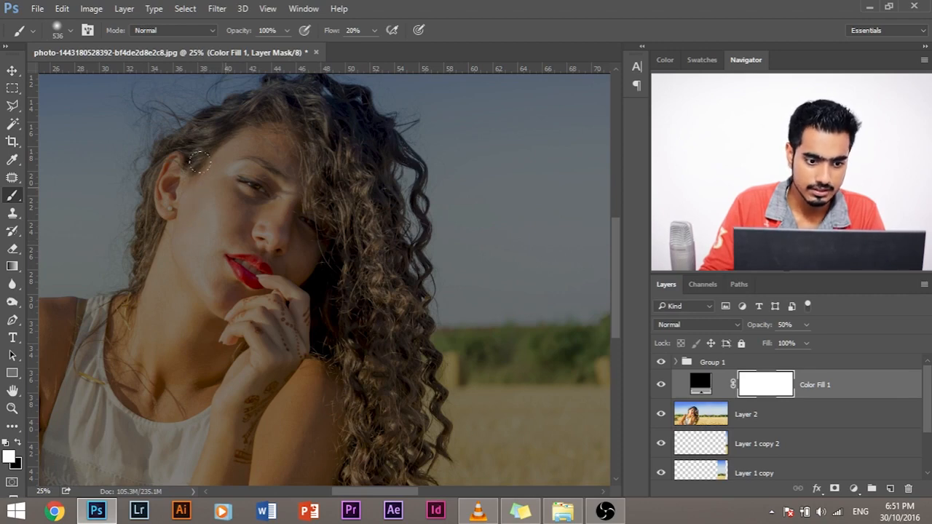
Step: Paint black on the Color Fill 1 mask over the woman's face, ear and neck to remove the darkening there
{"action": "key", "text": "x"}
{"action": "mouse_move", "coordinate": [188, 182]}
{"action": "left_mouse_down"}
{"action": "mouse_move", "coordinate": [200, 241]}
{"action": "mouse_move", "coordinate": [204, 133]}
{"action": "mouse_move", "coordinate": [219, 117]}
{"action": "mouse_move", "coordinate": [179, 215]}
{"action": "mouse_move", "coordinate": [230, 320]}
{"action": "mouse_move", "coordinate": [153, 313]}
{"action": "mouse_move", "coordinate": [156, 296]}
{"action": "mouse_move", "coordinate": [164, 361]}
{"action": "left_mouse_up"}
{"action": "mouse_move", "coordinate": [182, 304]}
{"action": "left_mouse_down"}
{"action": "mouse_move", "coordinate": [246, 172]}
{"action": "mouse_move", "coordinate": [296, 170]}
{"action": "left_mouse_up"}
{"action": "mouse_move", "coordinate": [226, 240]}
{"action": "left_mouse_down"}
{"action": "mouse_move", "coordinate": [189, 285]}
{"action": "mouse_move", "coordinate": [270, 430]}
{"action": "mouse_move", "coordinate": [240, 313]}
{"action": "mouse_move", "coordinate": [275, 268]}
{"action": "mouse_move", "coordinate": [342, 291]}
{"action": "mouse_move", "coordinate": [379, 241]}
{"action": "mouse_move", "coordinate": [350, 379]}
{"action": "mouse_move", "coordinate": [357, 231]}
{"action": "mouse_move", "coordinate": [397, 298]}
{"action": "mouse_move", "coordinate": [379, 218]}
{"action": "mouse_move", "coordinate": [344, 177]}
{"action": "mouse_move", "coordinate": [318, 311]}
{"action": "mouse_move", "coordinate": [357, 247]}
{"action": "mouse_move", "coordinate": [343, 172]}
{"action": "left_mouse_up"}
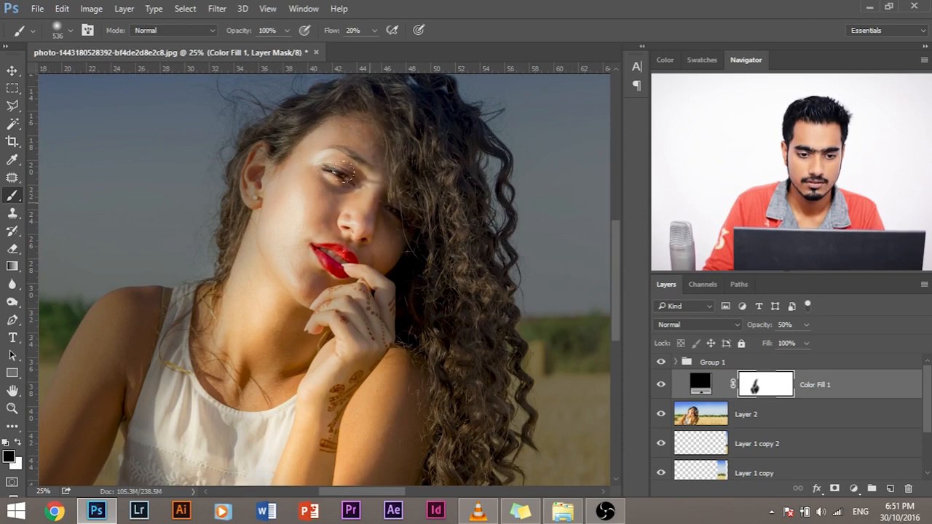
{"action": "mouse_move", "coordinate": [260, 217]}
{"action": "left_mouse_down"}
{"action": "mouse_move", "coordinate": [255, 156]}
{"action": "mouse_move", "coordinate": [251, 163]}
{"action": "left_mouse_up"}
Step: Paint black on the mask over the woman's white top, hand and forearm to brighten them
{"action": "left_click_drag", "start_coordinate": [346, 210], "coordinate": [377, 169]}
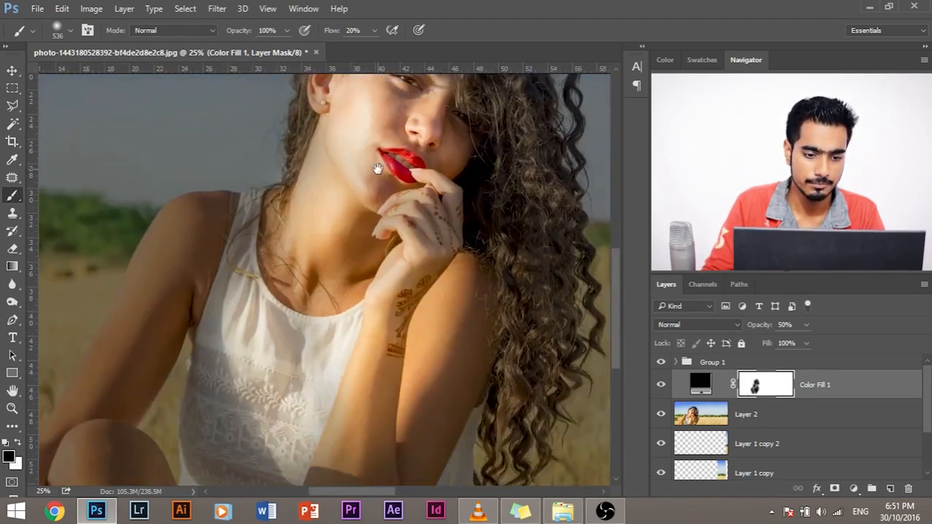
{"action": "mouse_move", "coordinate": [251, 200]}
{"action": "left_mouse_down"}
{"action": "mouse_move", "coordinate": [263, 255]}
{"action": "mouse_move", "coordinate": [326, 373]}
{"action": "left_mouse_up"}
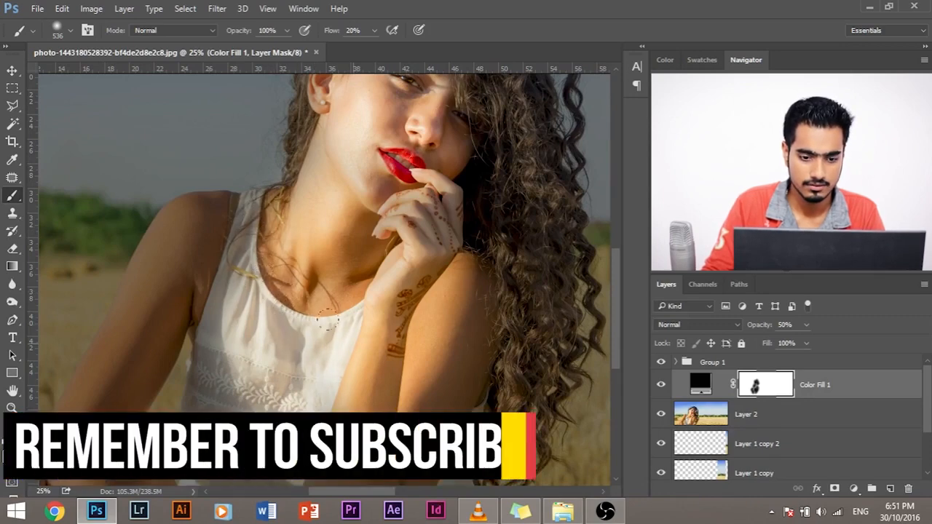
{"action": "left_click_drag", "start_coordinate": [430, 267], "coordinate": [403, 220]}
{"action": "left_click_drag", "start_coordinate": [351, 266], "coordinate": [316, 364]}
{"action": "key", "text": "ctrl+minus"}
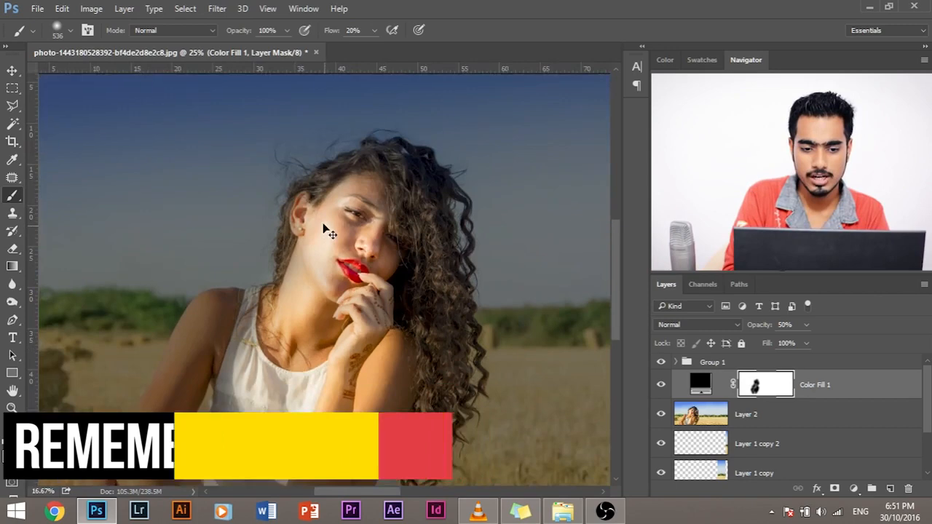
{"action": "key", "text": "ctrl+minus"}
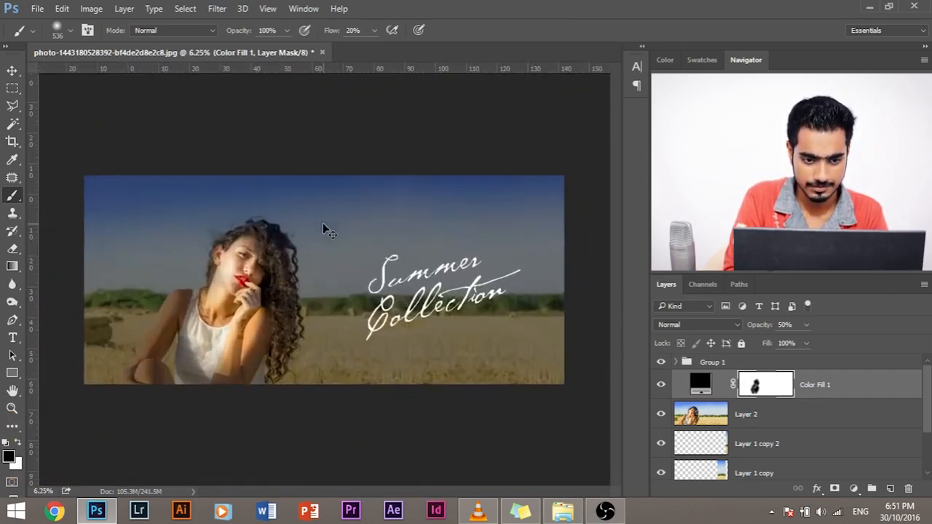